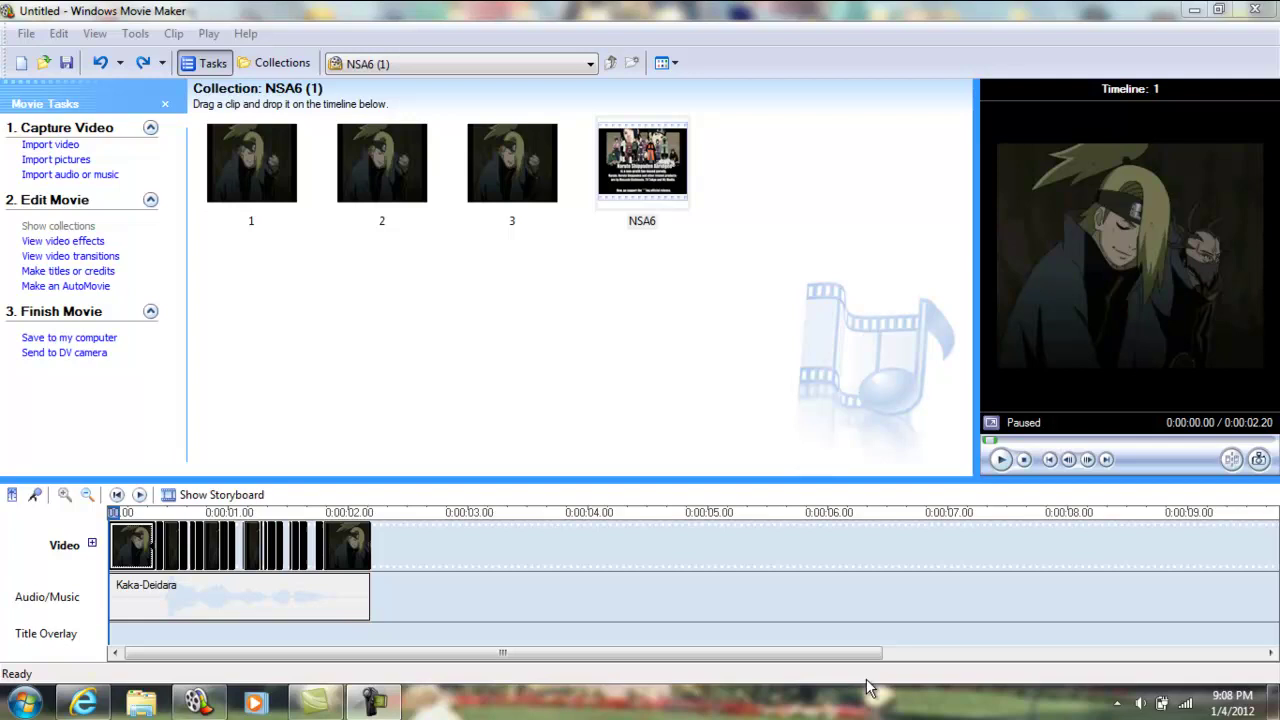
- Replace the snapshot clips on the Video track with the NSA6 episode
left_click(1001, 461)
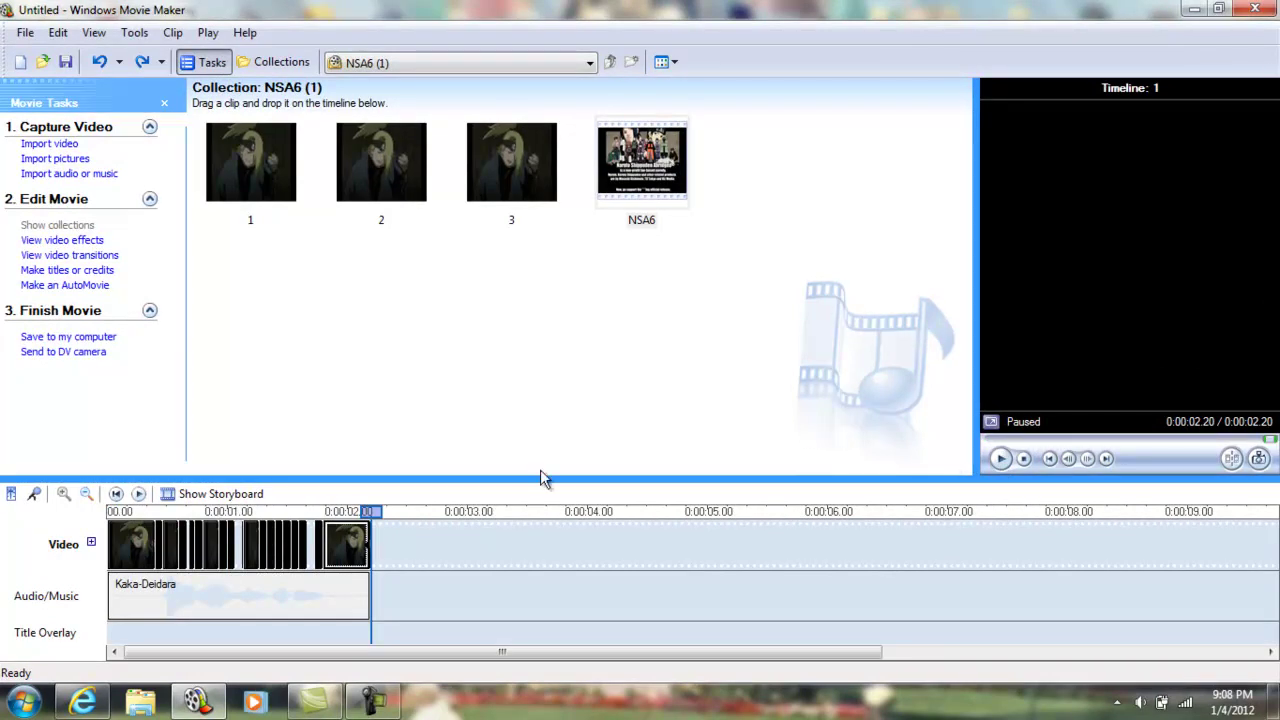
left_click(432, 545)
left_click(115, 558)
right_click(115, 558)
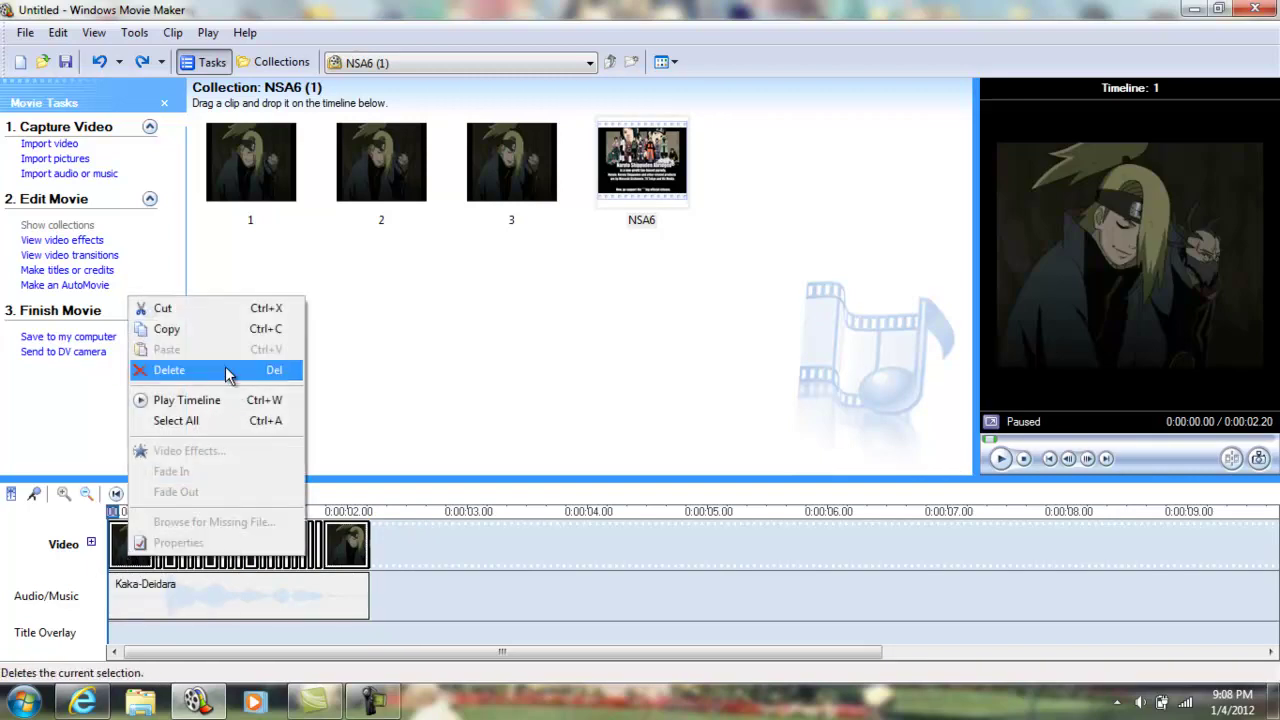
left_click(165, 370)
left_click_drag(597, 204, 117, 545)
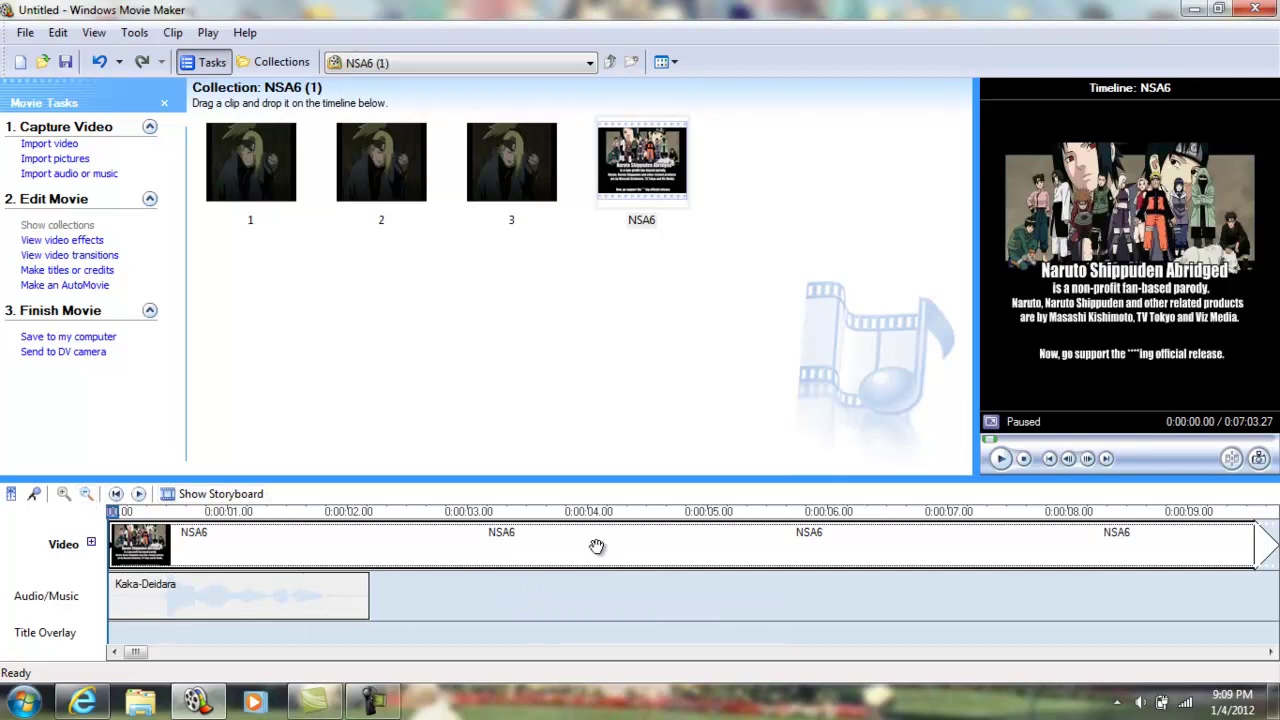
- Zoom out and locate Lee's scene at about 0:00:37.4, then zoom back in
left_click(654, 540)
left_click(828, 540)
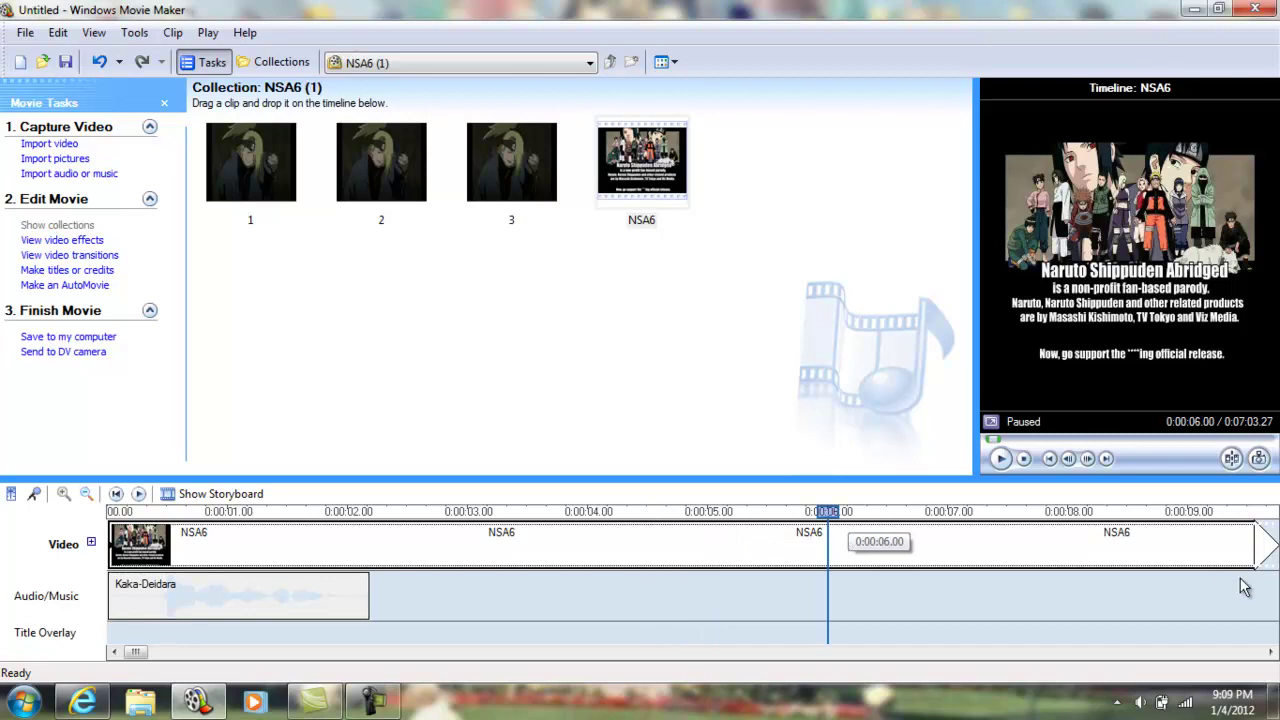
left_click(1236, 580)
left_click(86, 494)
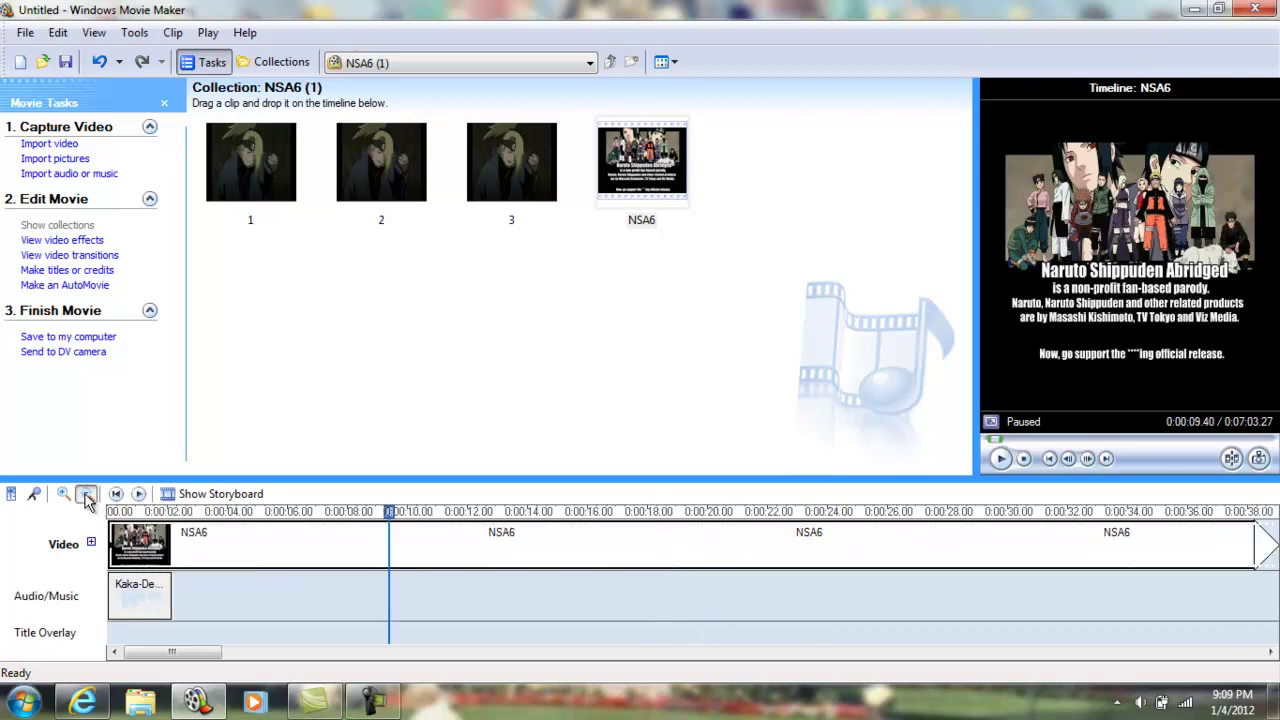
left_click(86, 494)
left_click(542, 513)
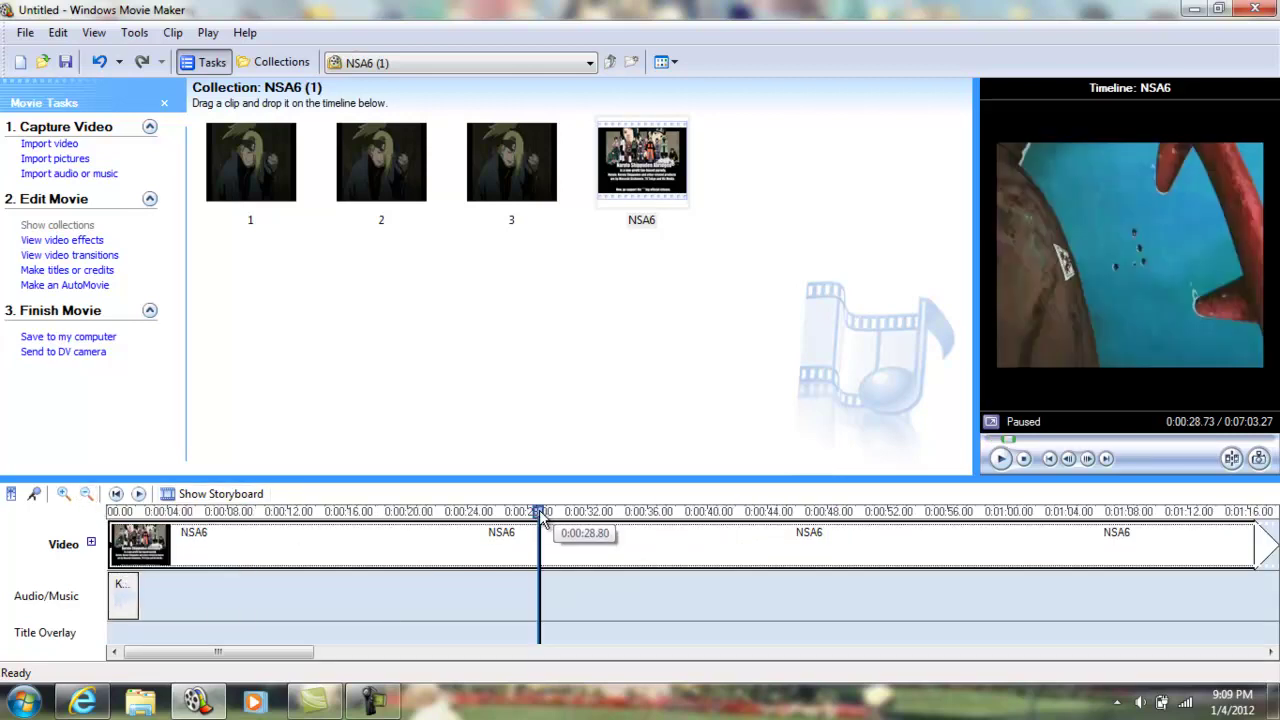
left_click(689, 513)
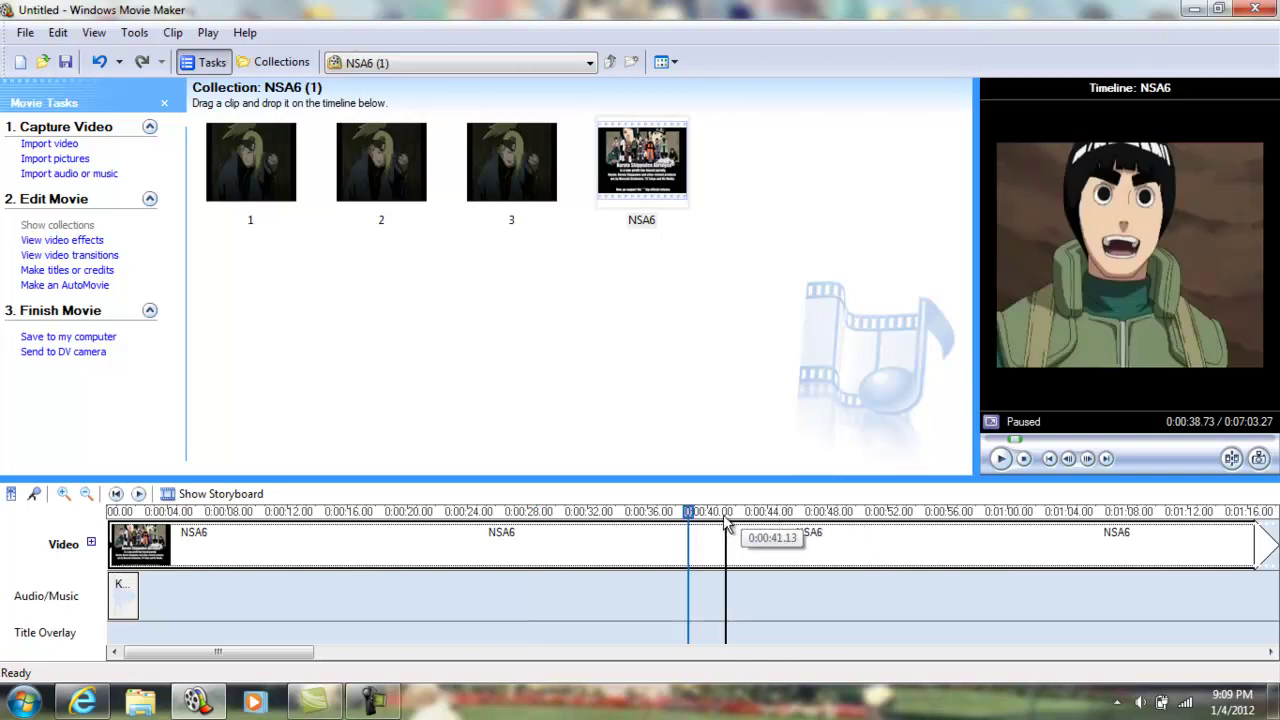
left_click_drag(690, 517, 672, 516)
left_click(63, 494)
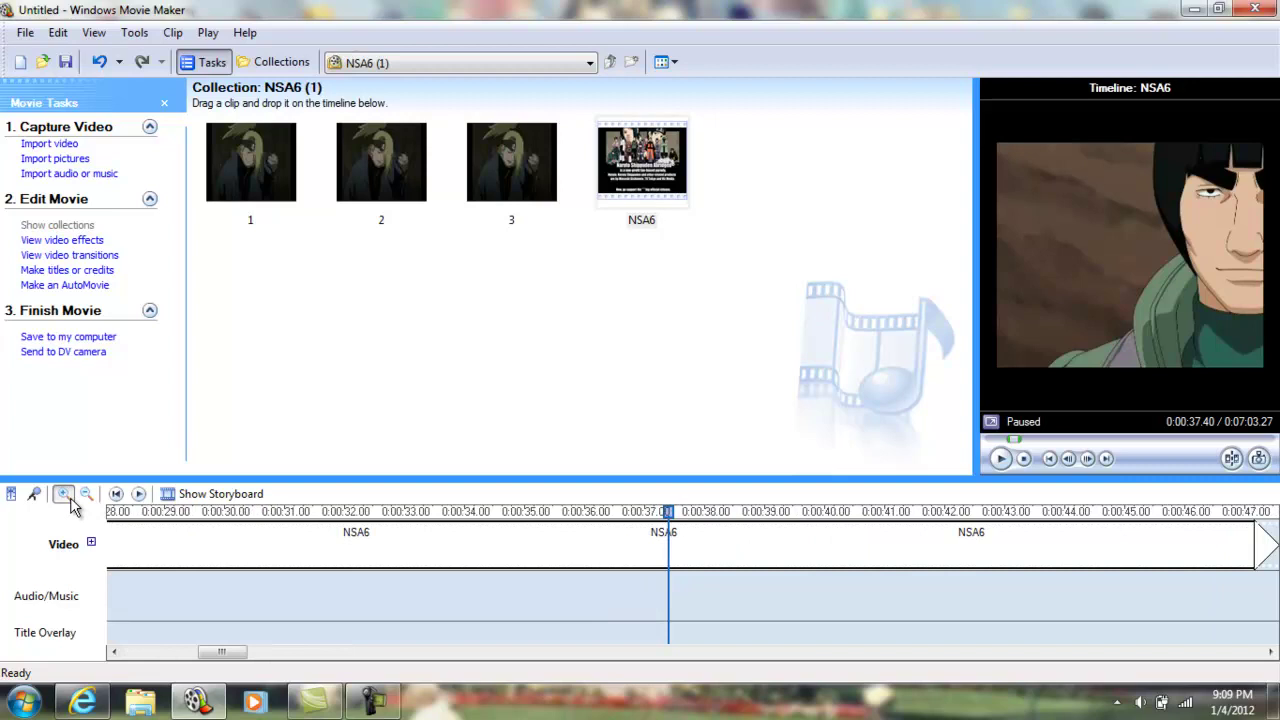
- Capture the closed-mouth frame at 38.47 seconds as snapshot L1
left_click(63, 494)
left_click(762, 514)
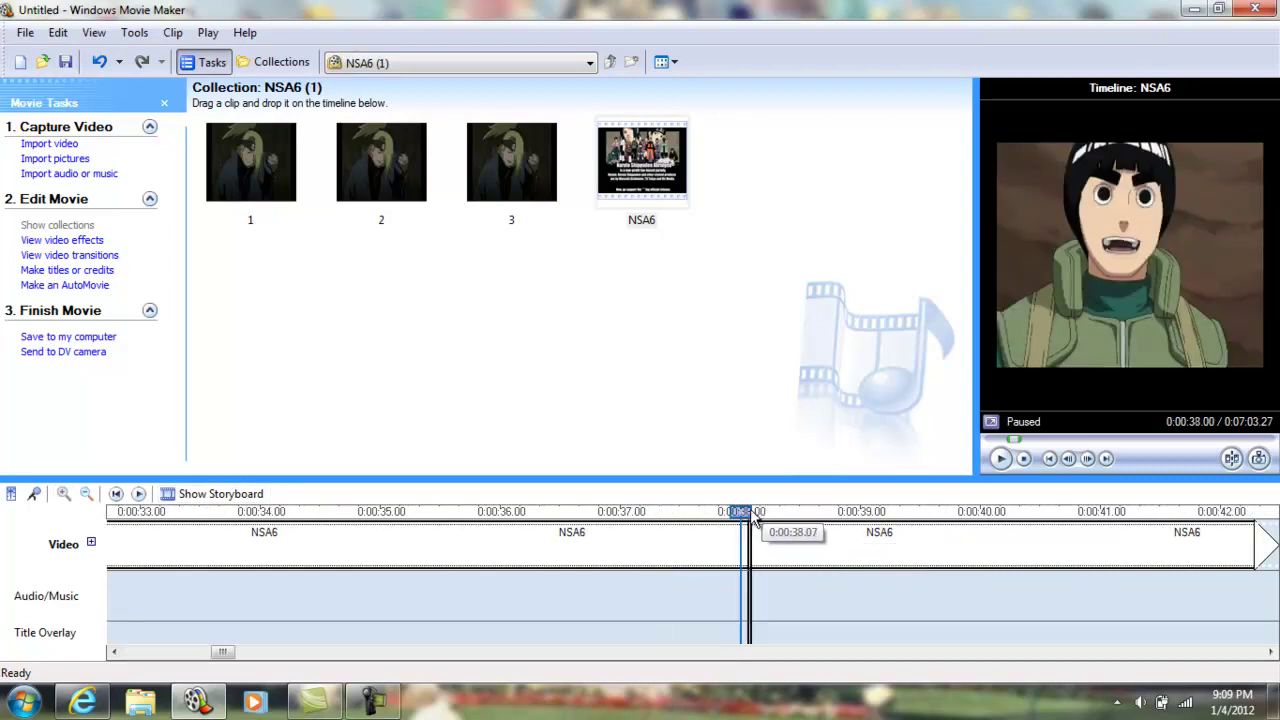
left_click(798, 514)
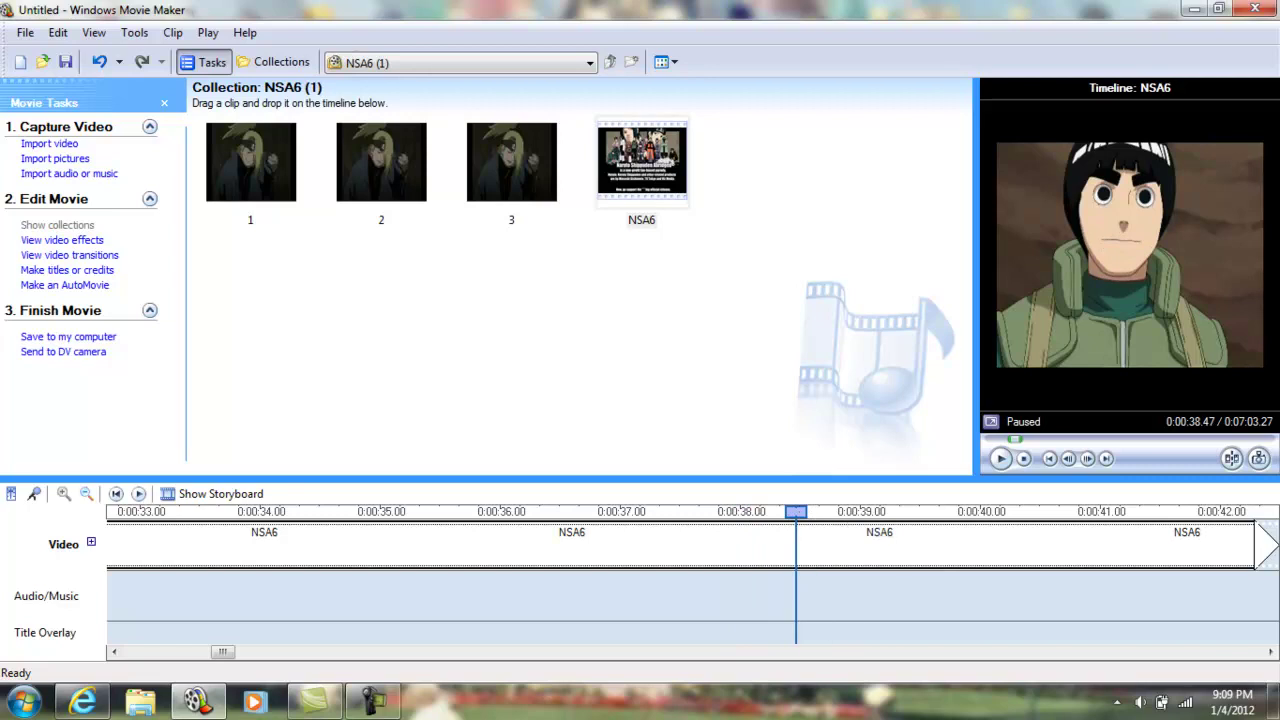
left_click(1259, 459)
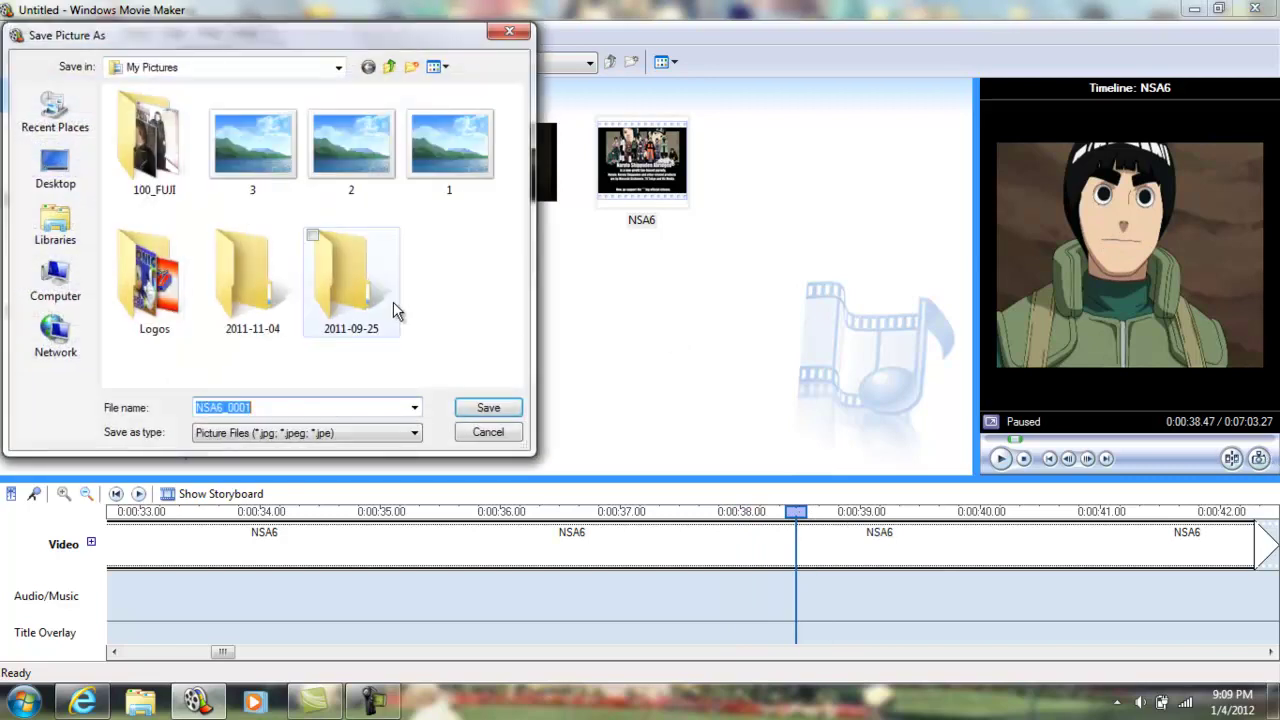
type("L1")
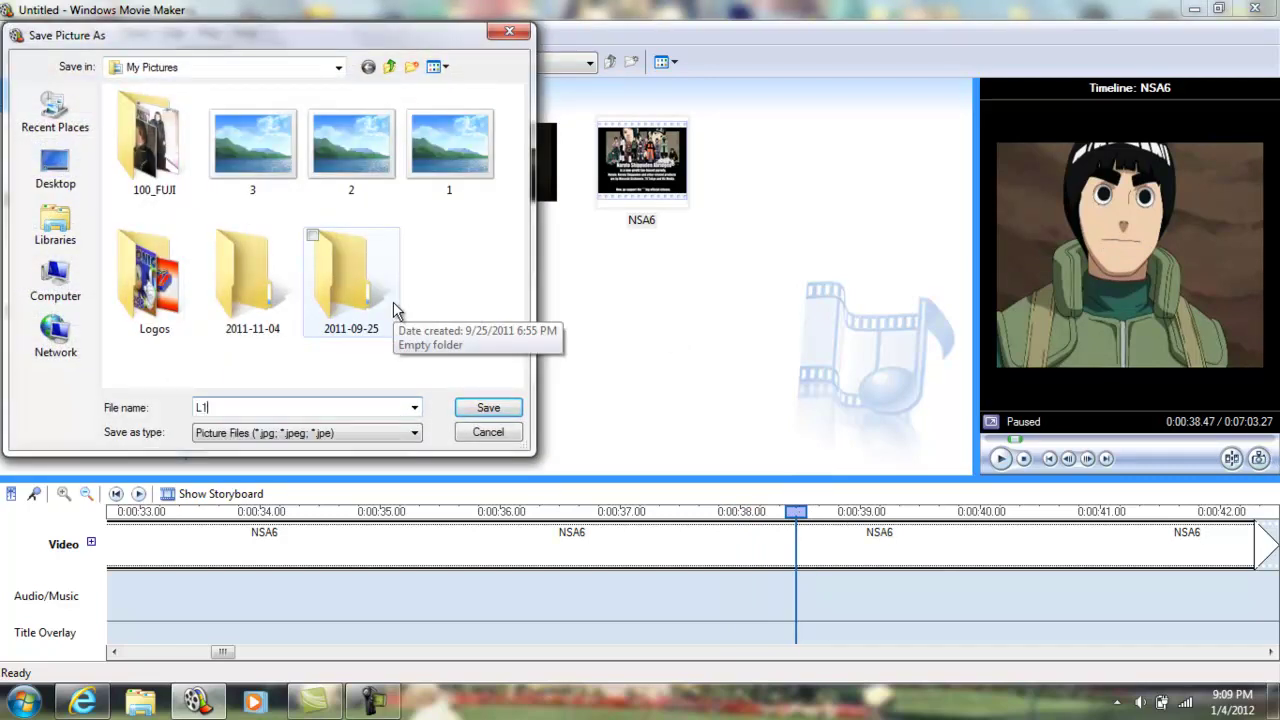
key("Return")
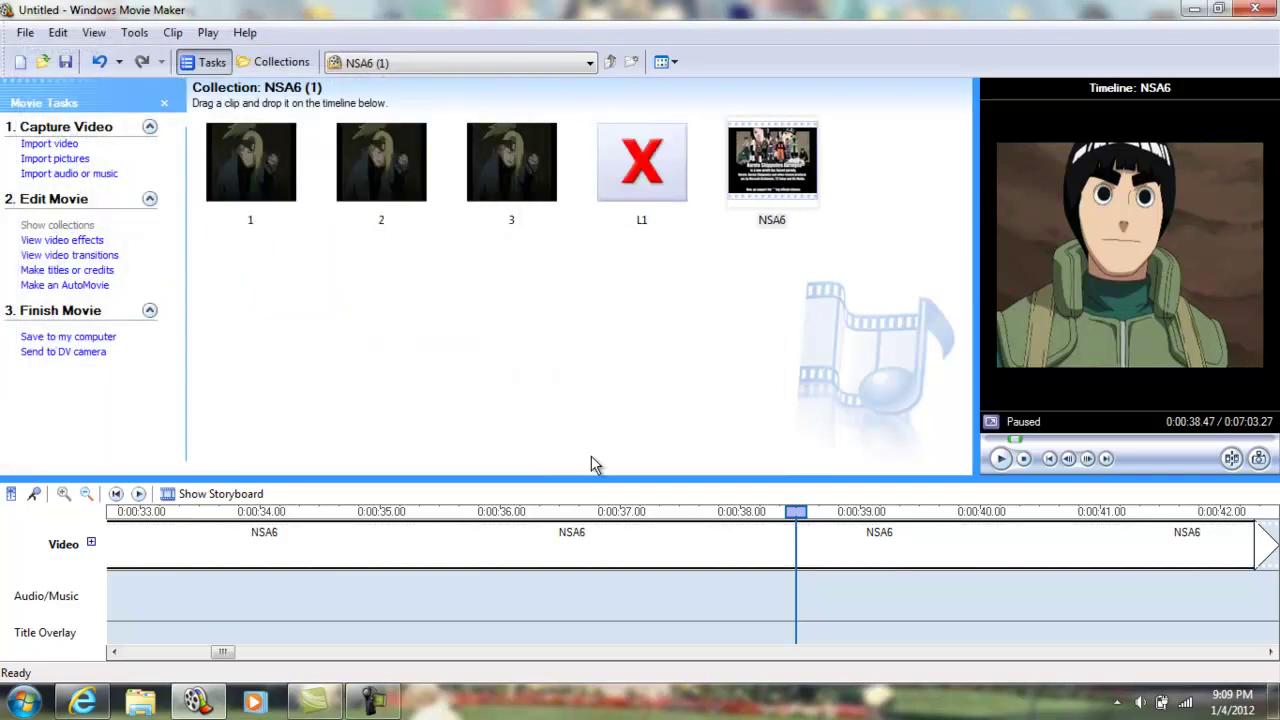
- Compare frames near 38 seconds and capture the 37.80-second frame as snapshot L2
left_click(778, 518)
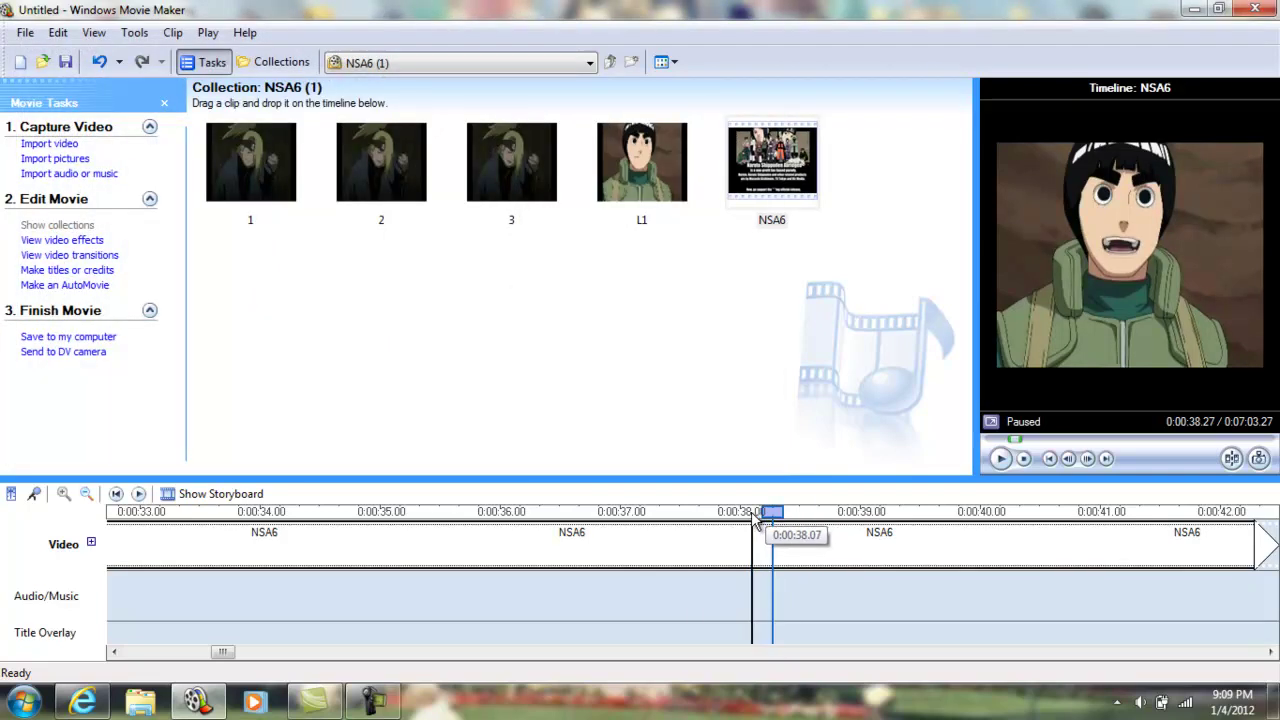
left_click(752, 518)
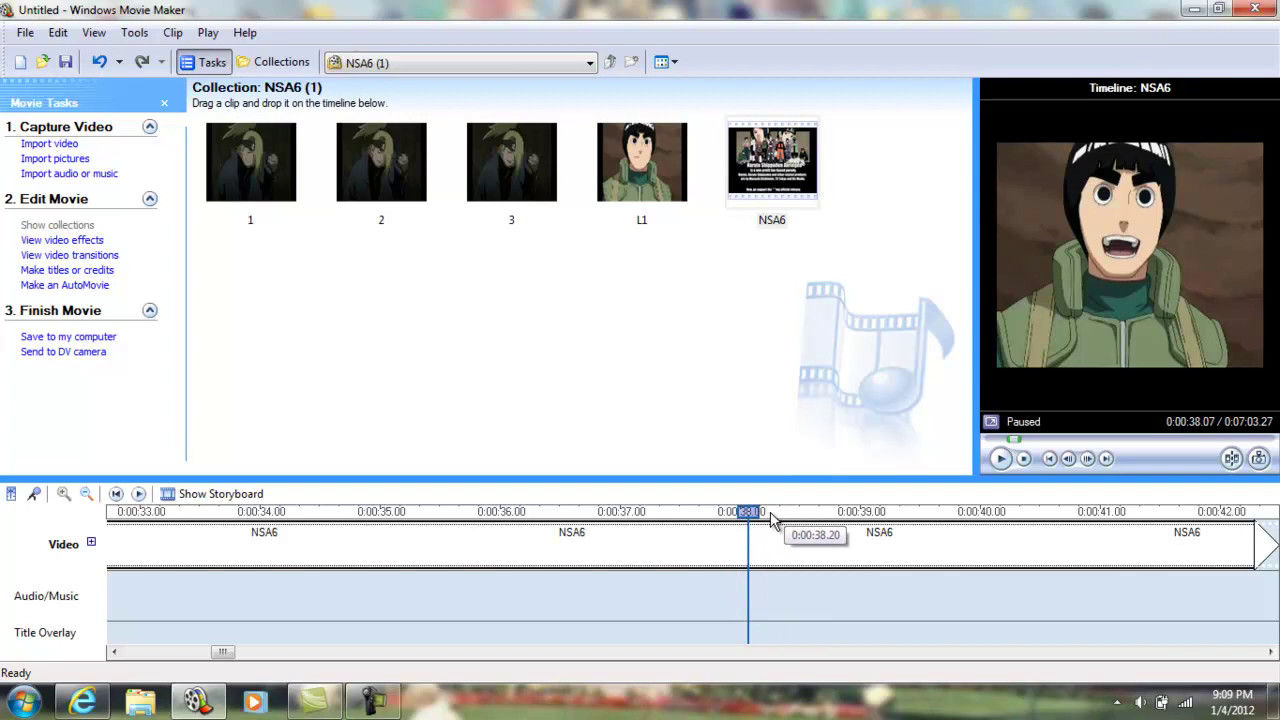
left_click(769, 517)
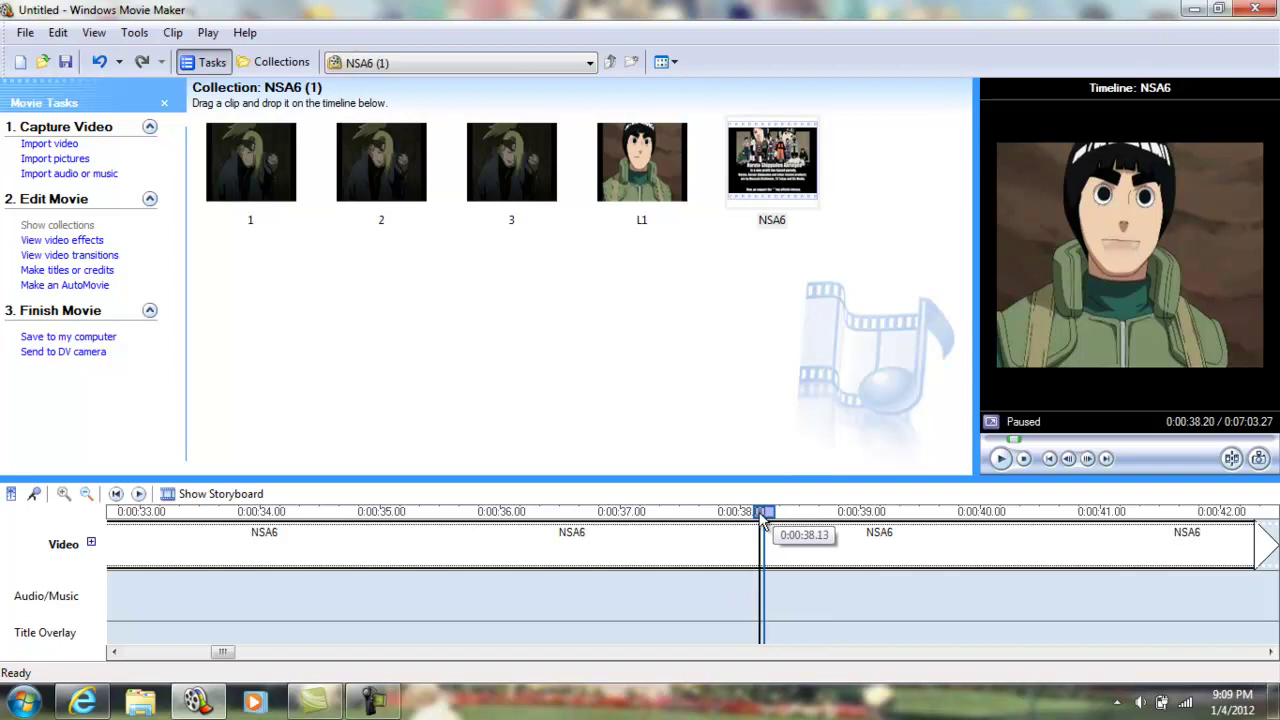
left_click(753, 517)
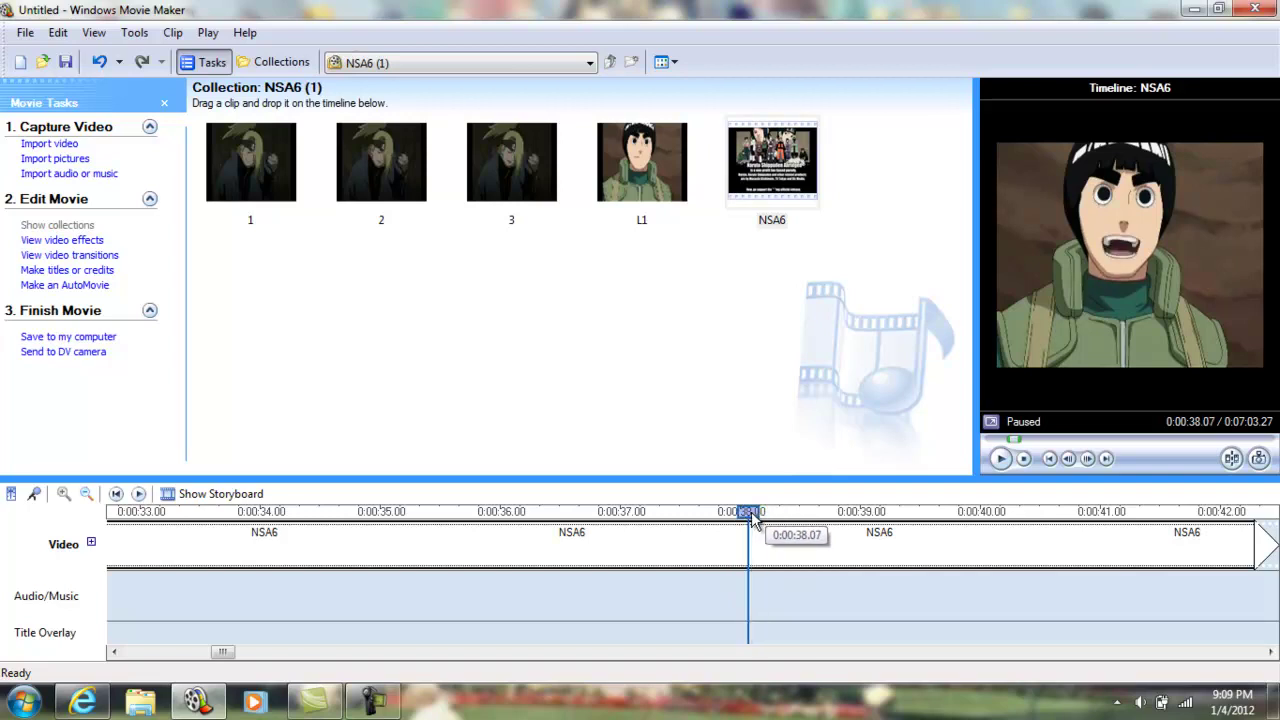
left_click(766, 517)
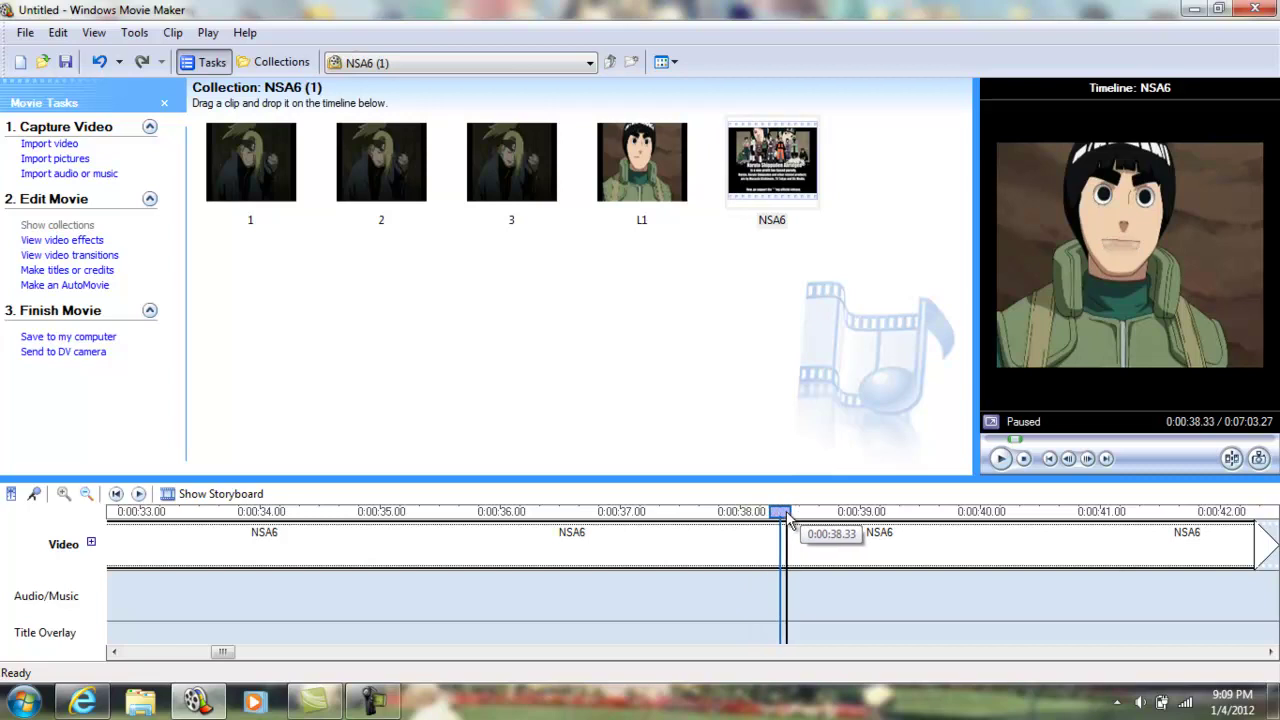
left_click(742, 516)
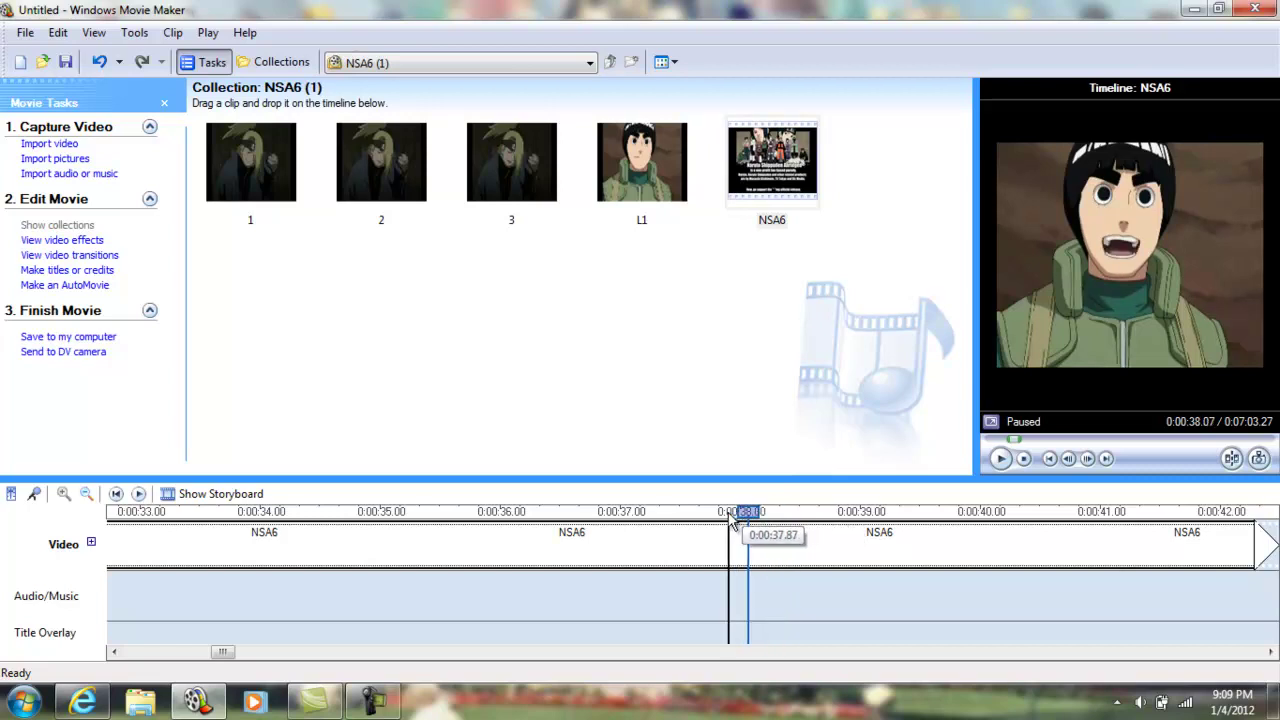
left_click(719, 516)
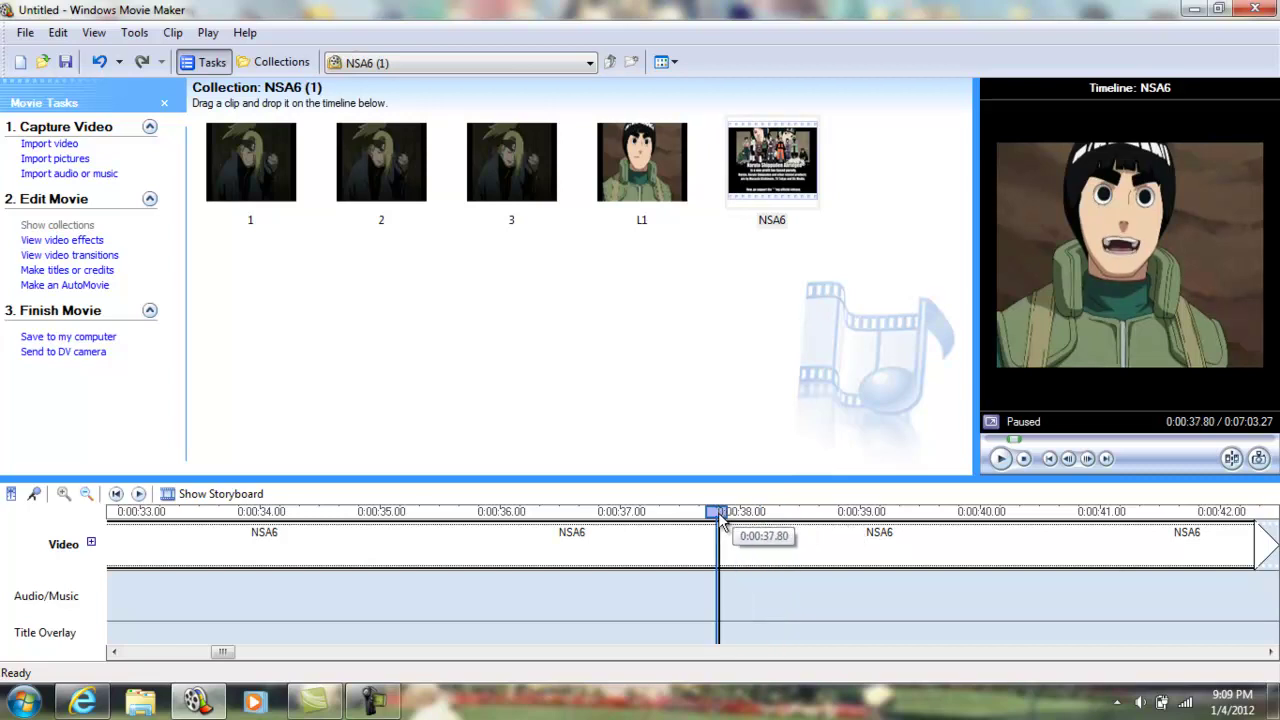
left_click(1259, 458)
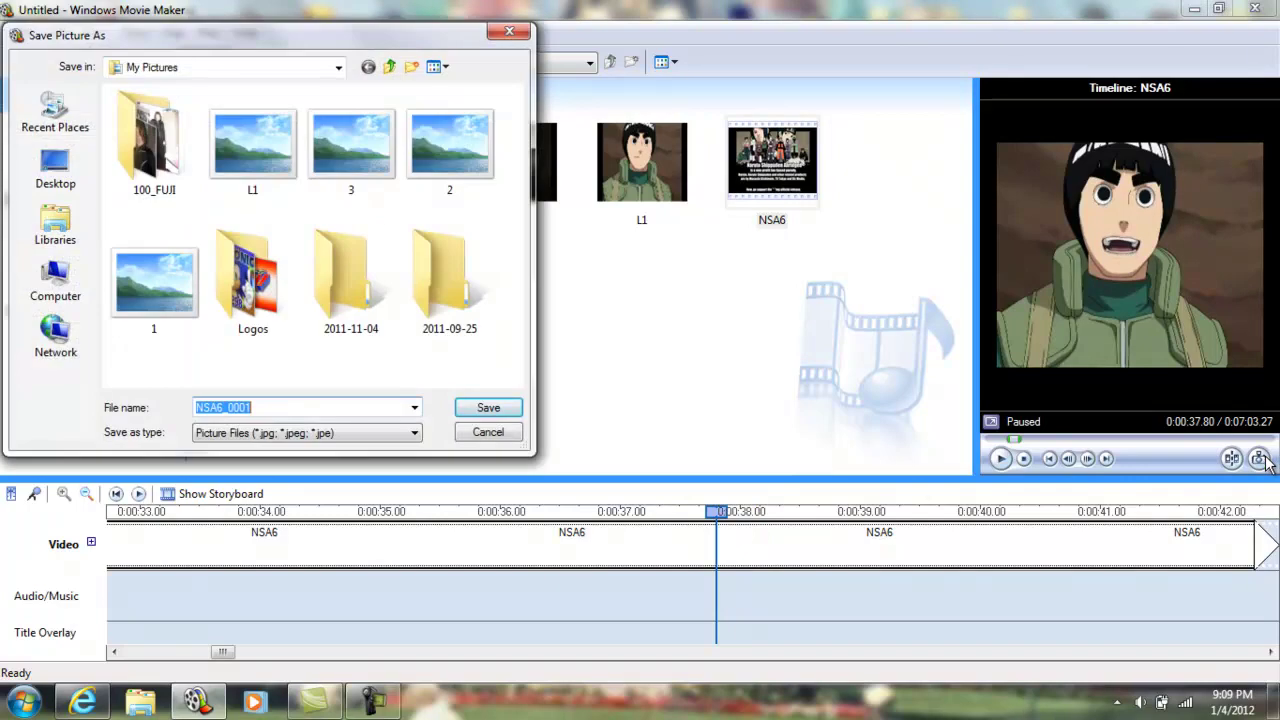
type("L2")
key("Return")
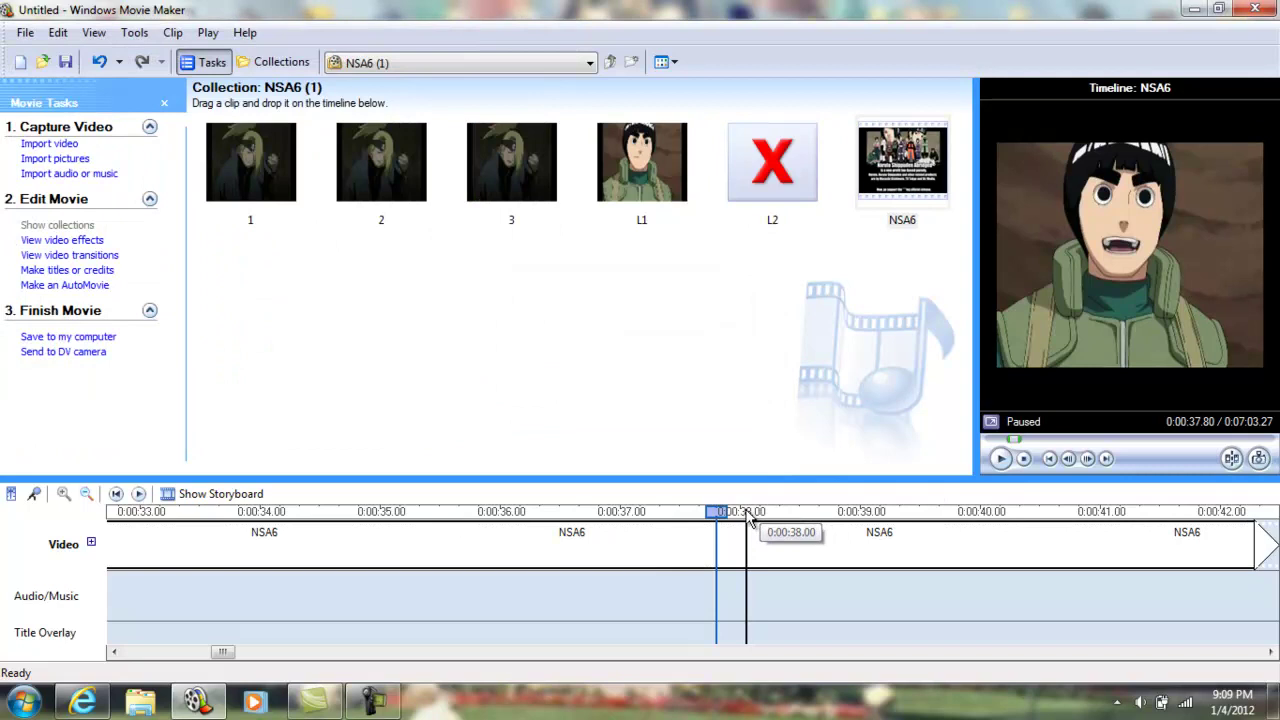
- Capture the frame at 37.93 seconds as snapshot L3
left_click(767, 513)
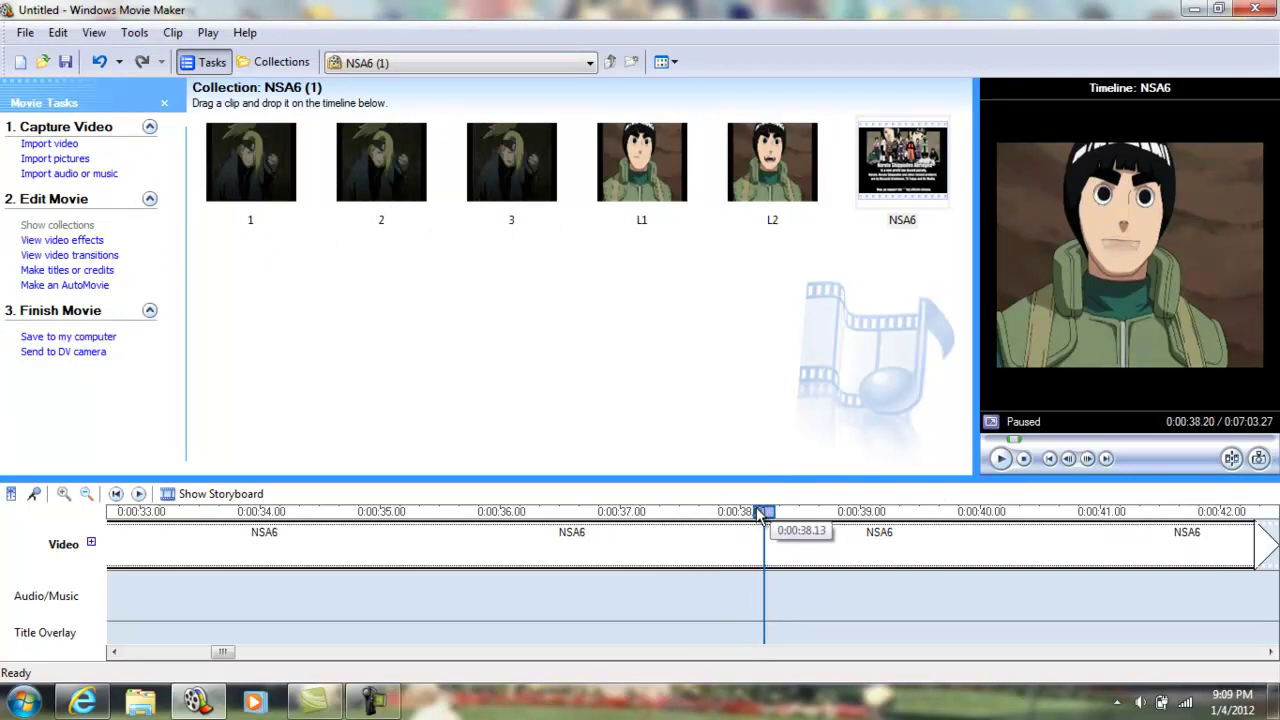
left_click_drag(767, 515, 741, 518)
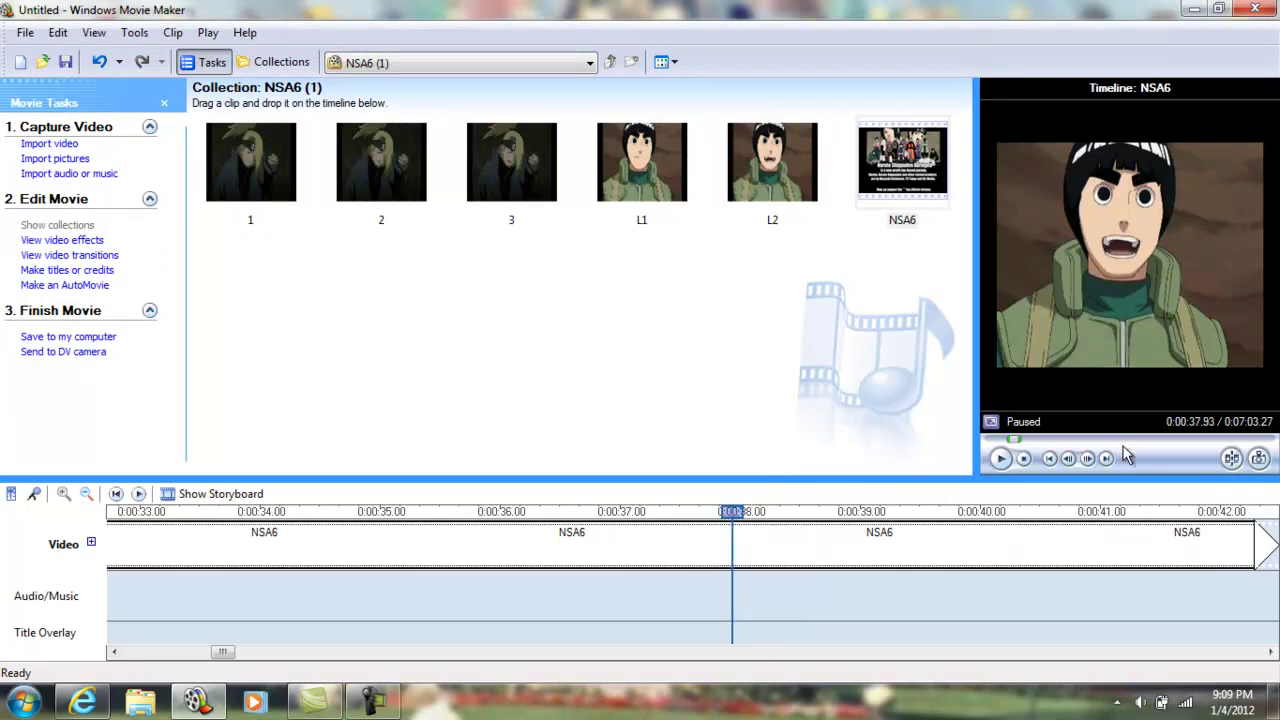
left_click(1259, 459)
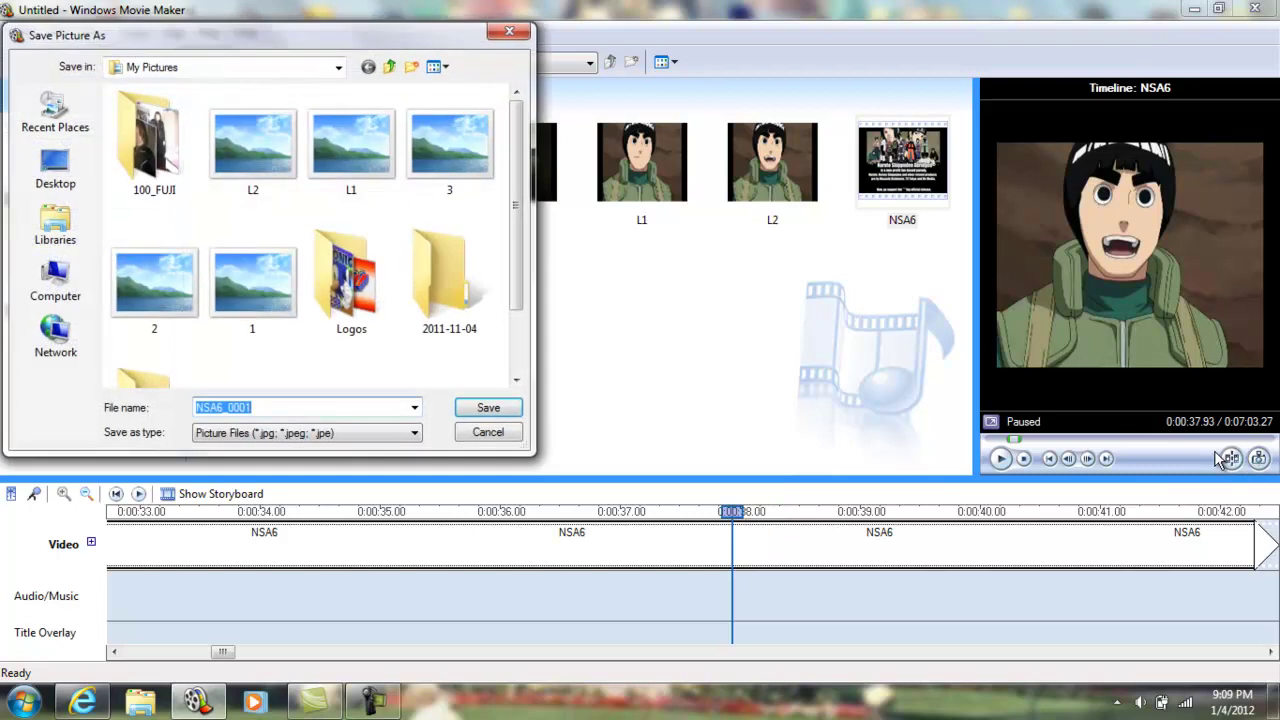
type("L3")
key("Return")
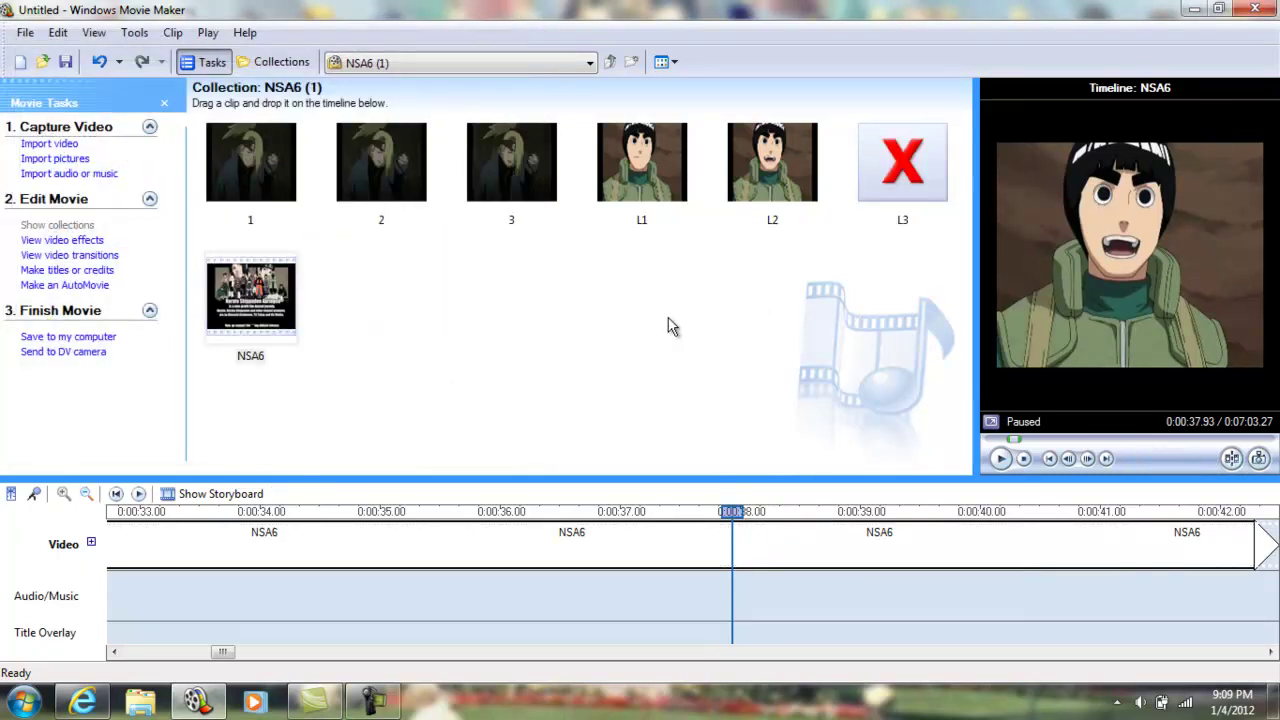
- Preview the closed, half-open and open mouth snapshots L1, L2 and L3
left_click(645, 175)
left_click(757, 160)
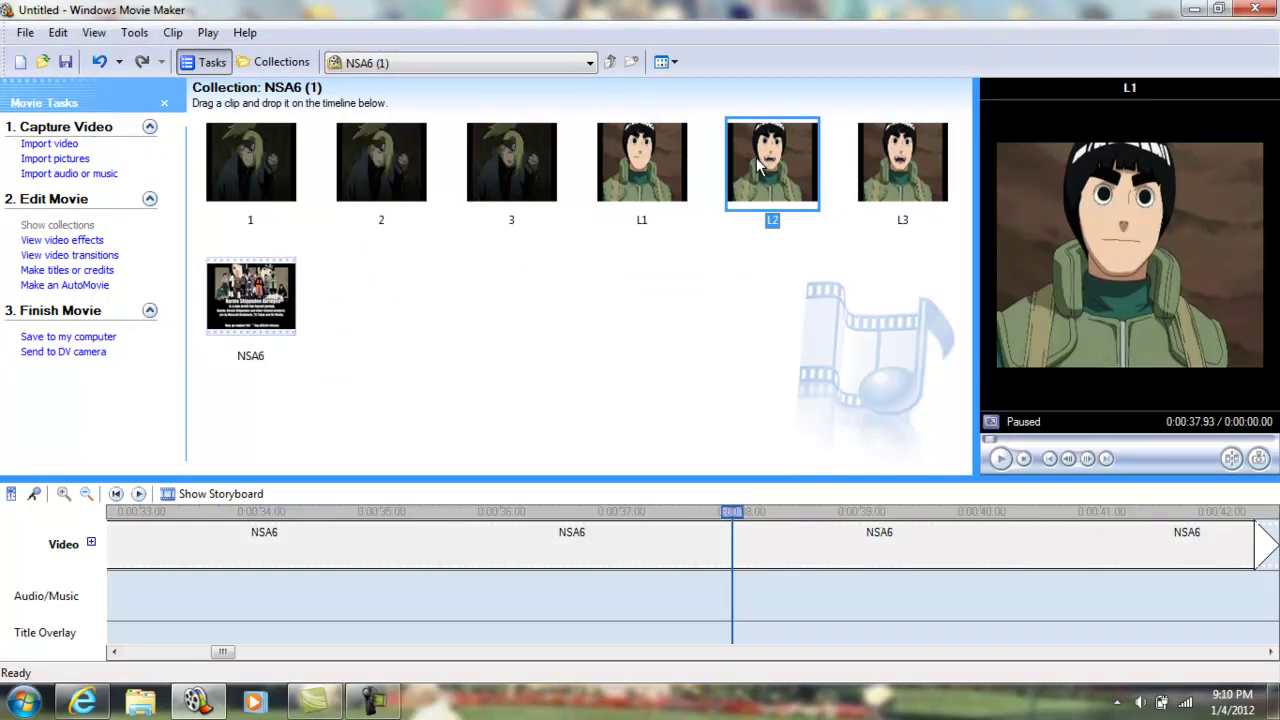
left_click(913, 180)
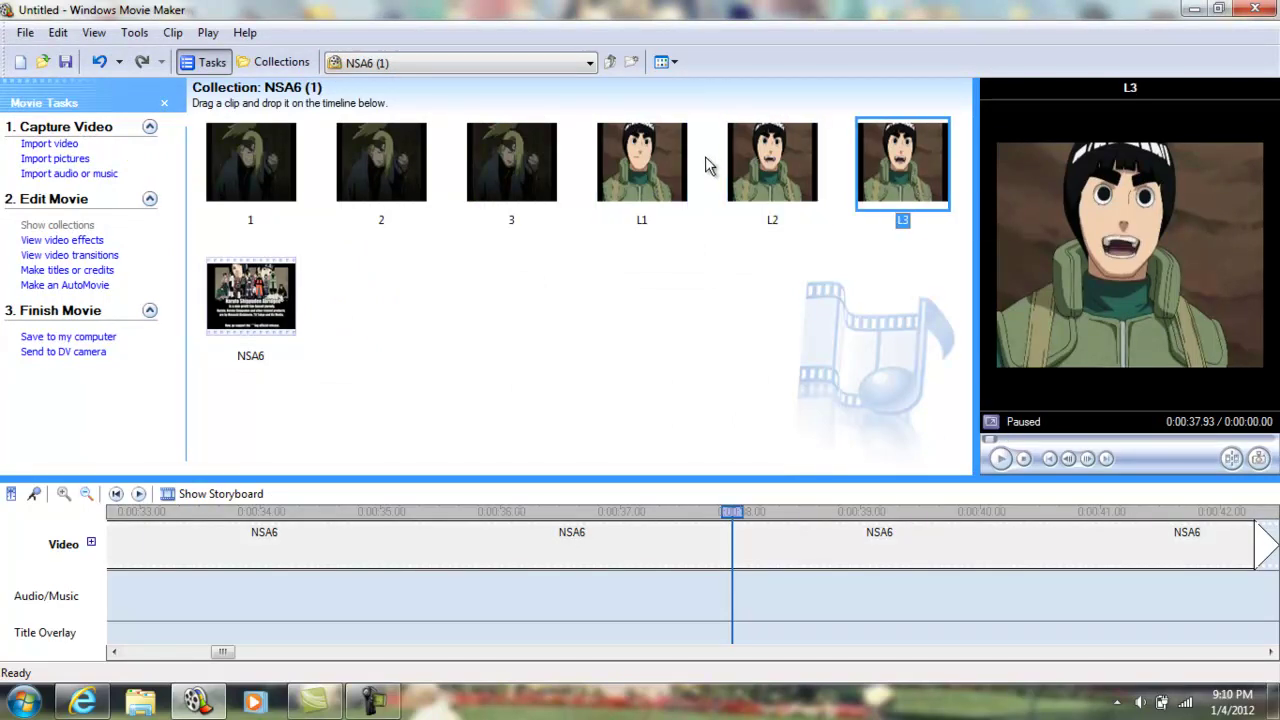
left_click(648, 170)
left_click(770, 170)
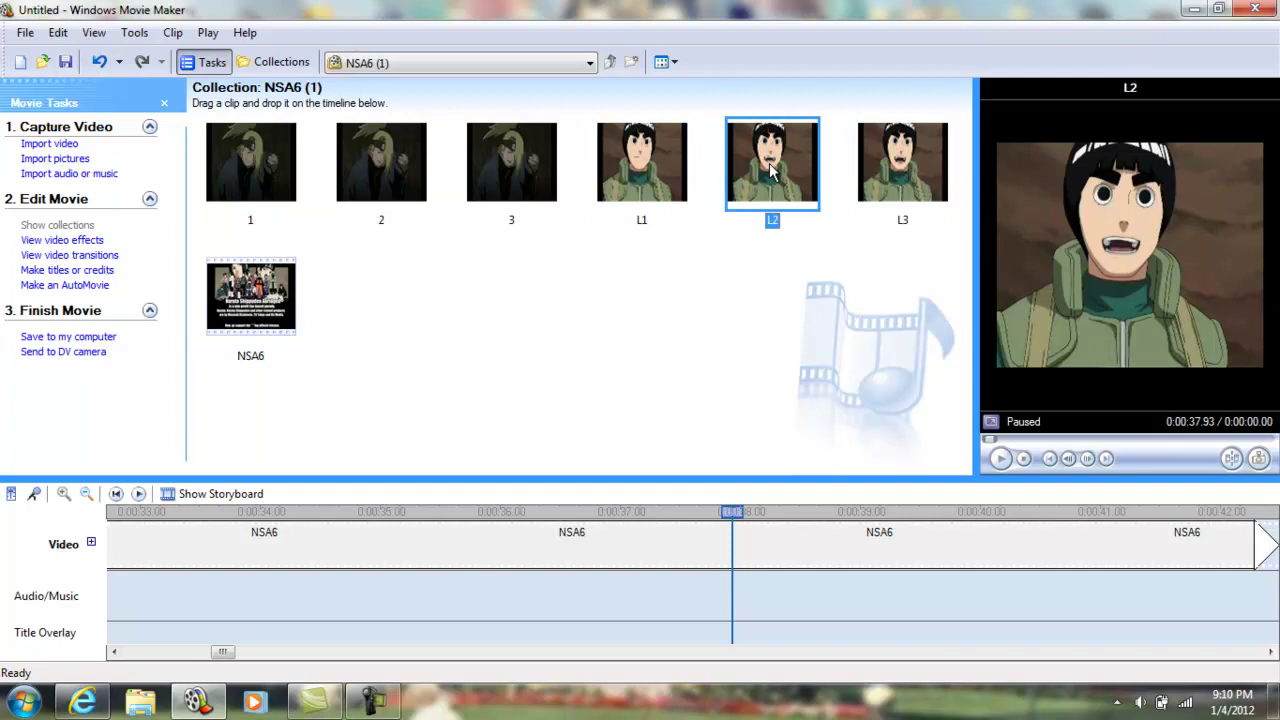
left_click(902, 167)
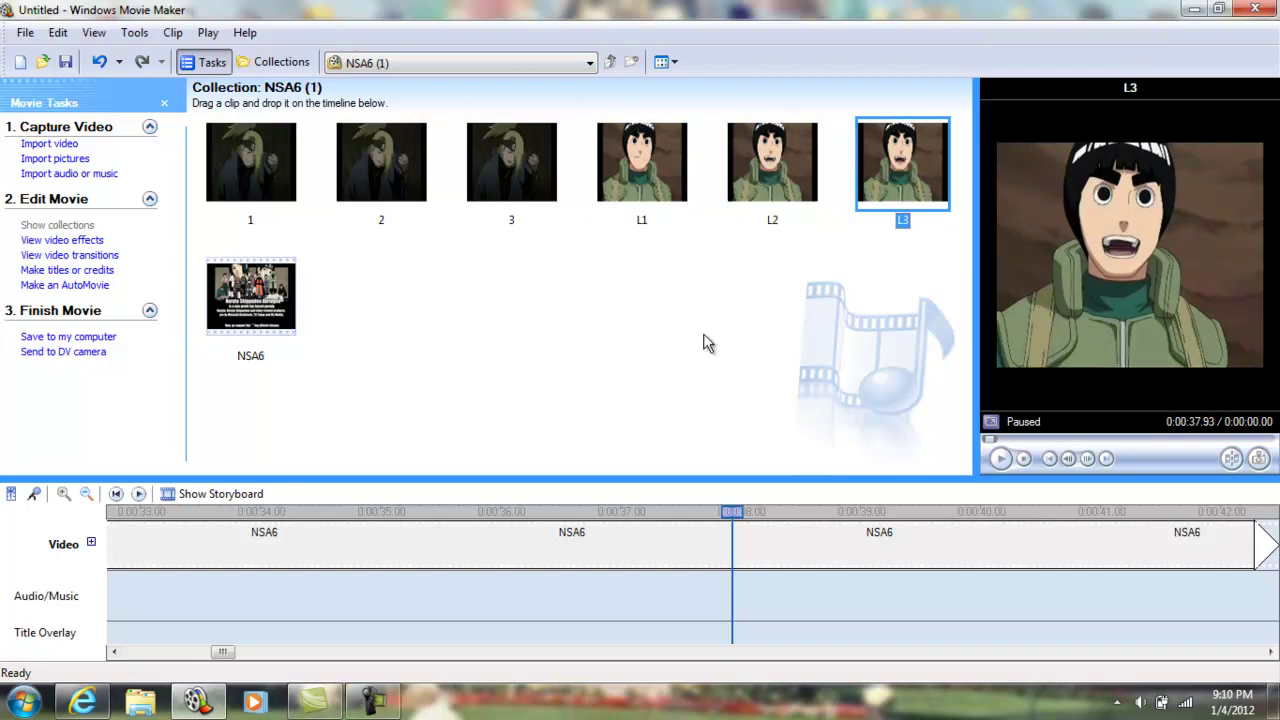
- Scroll the timeline to the start and delete the NSA6 clip
left_click_drag(226, 652, 206, 612)
left_click_drag(236, 652, 122, 652)
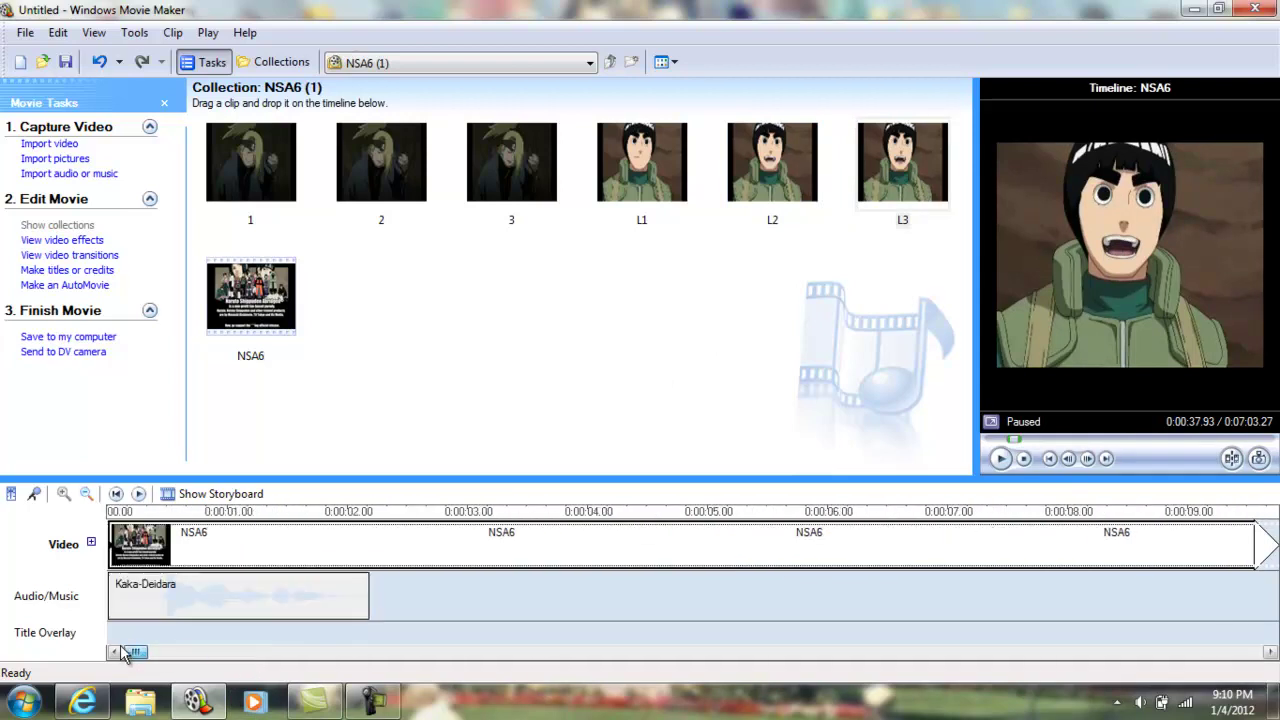
right_click(278, 544)
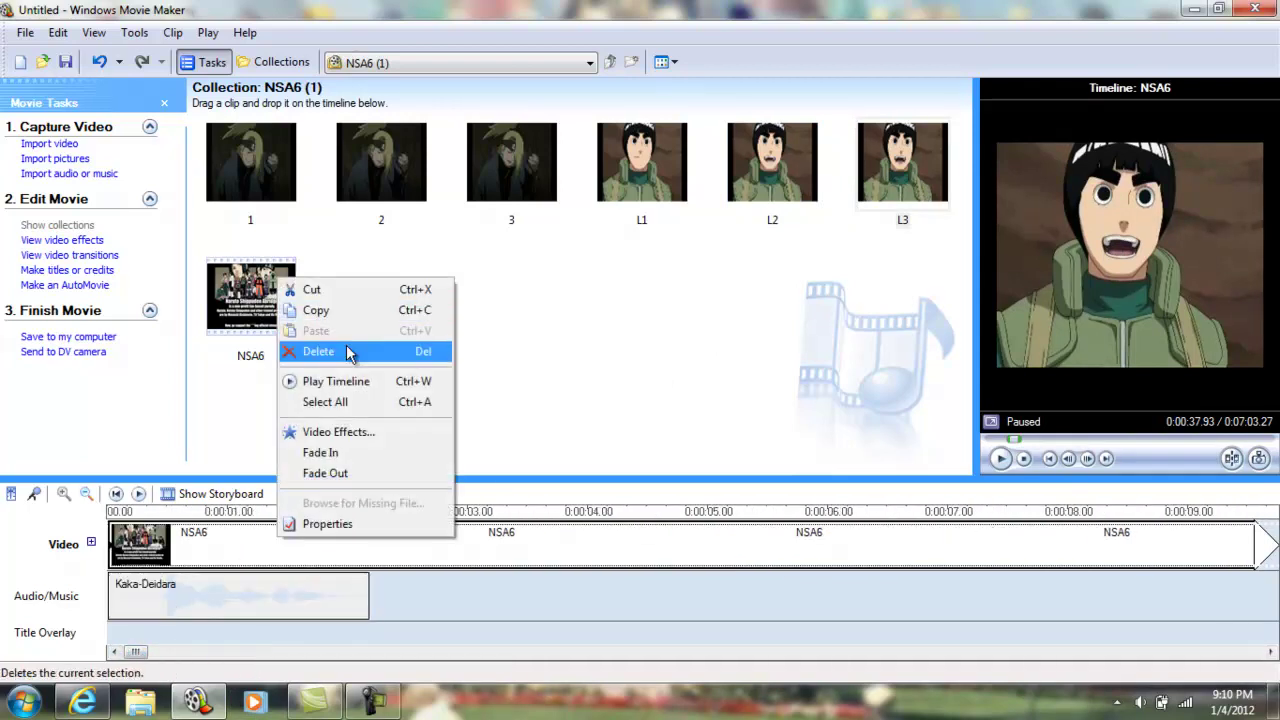
left_click(347, 352)
left_click_drag(665, 652, 365, 672)
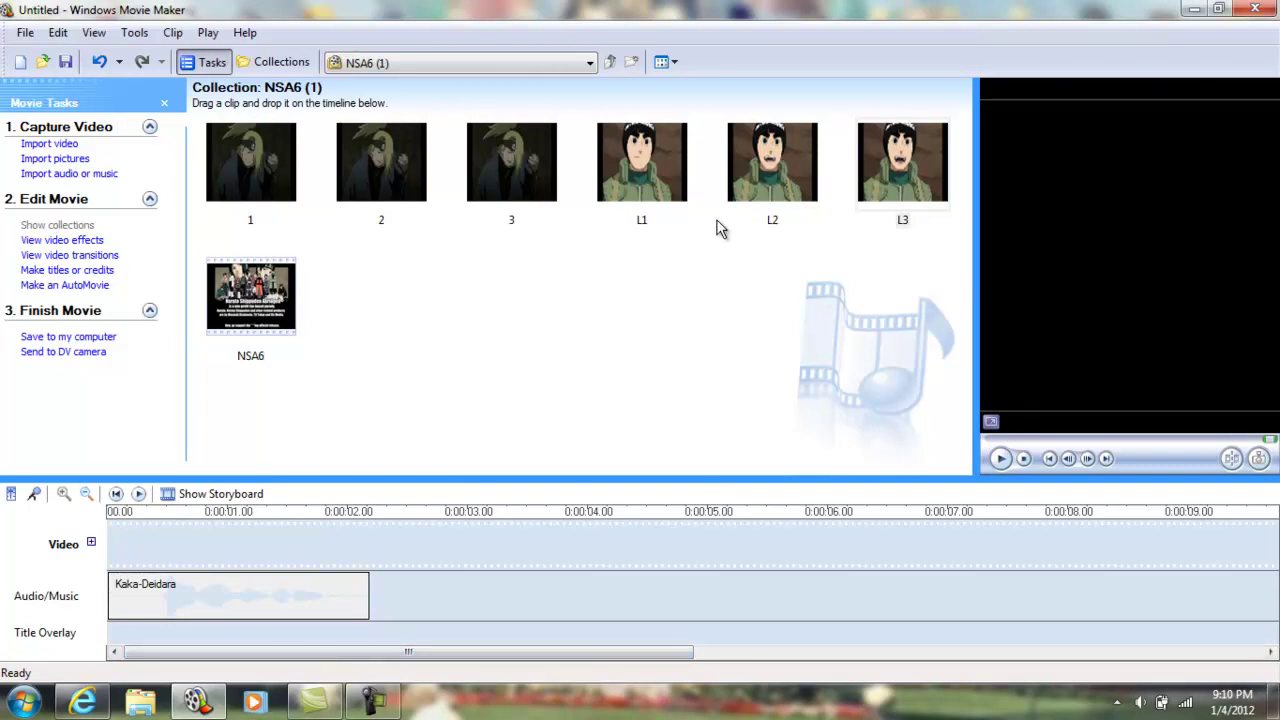
- Place L1 at the timeline start, split it at 0:00:00.40, and insert L2 after it
left_click_drag(660, 175, 110, 509)
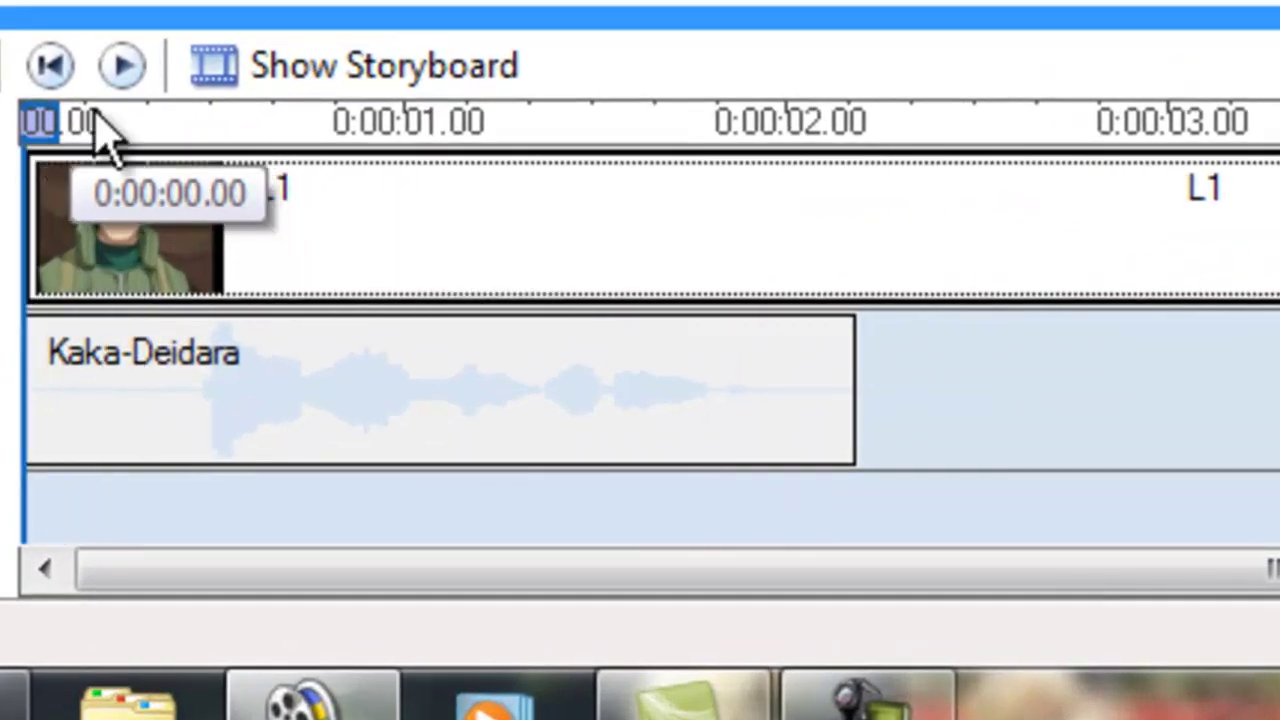
left_click_drag(97, 118, 184, 122)
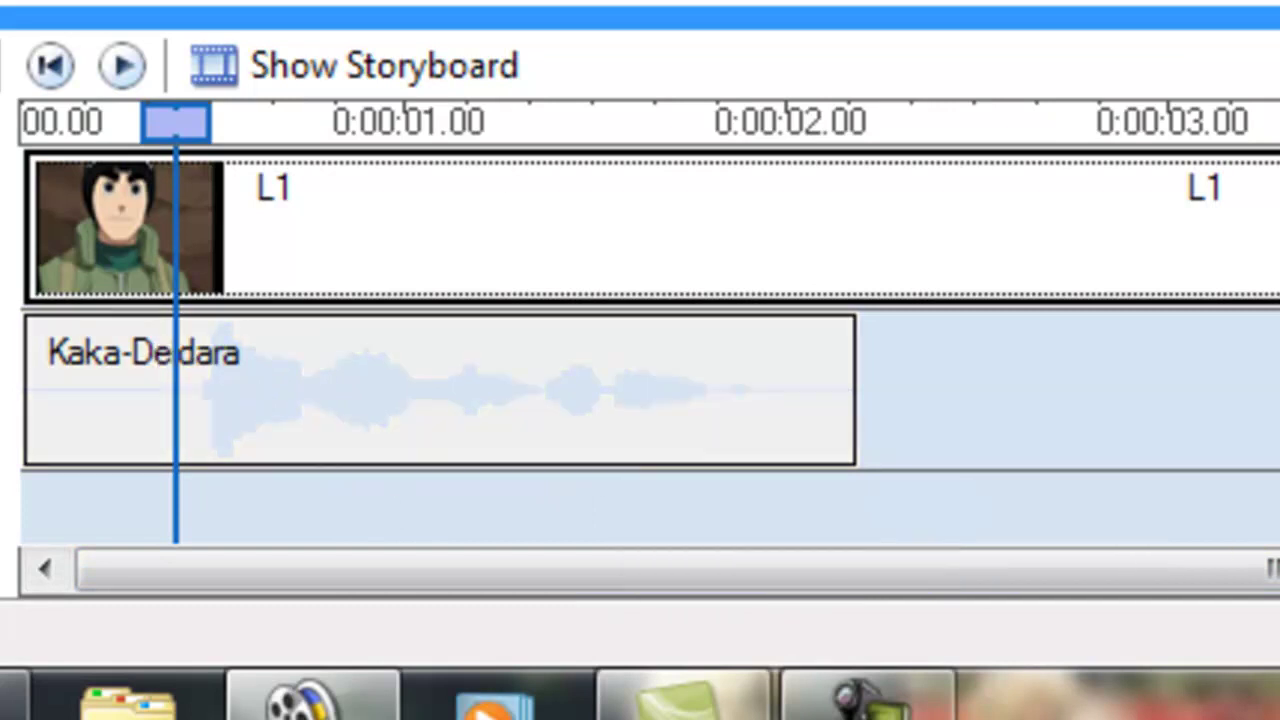
key("m")
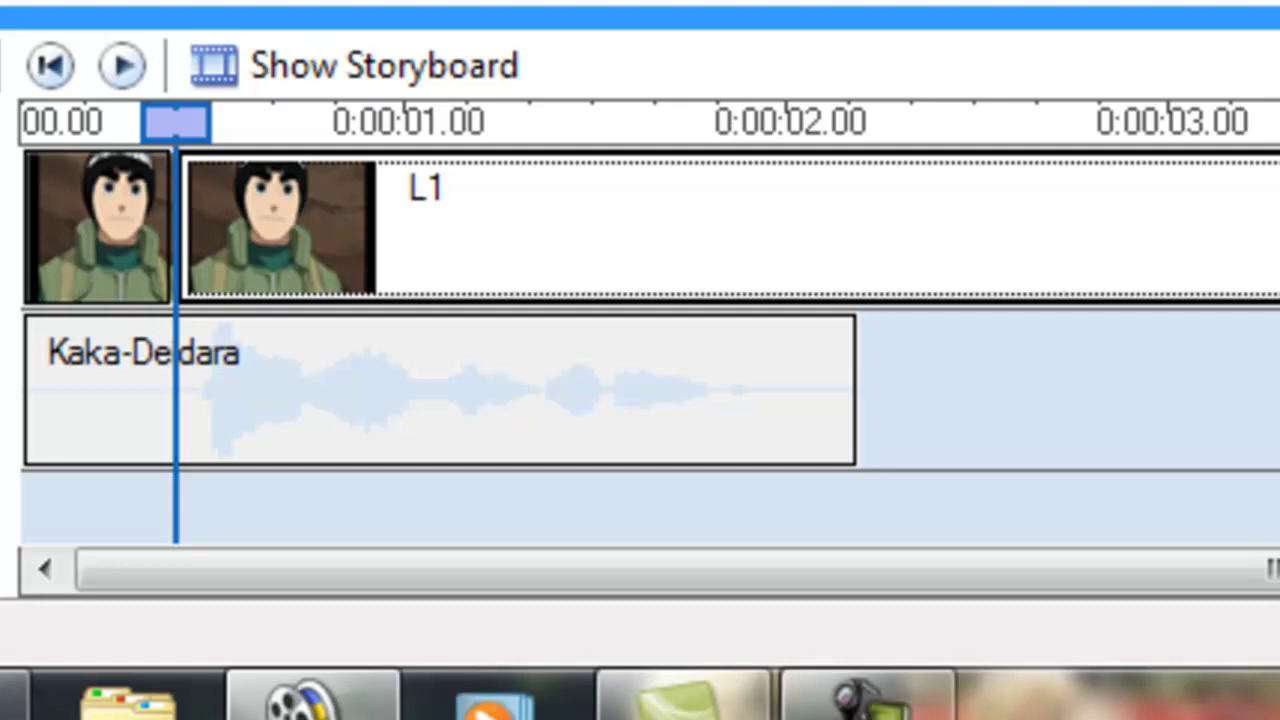
left_click_drag(306, 197, 200, 129)
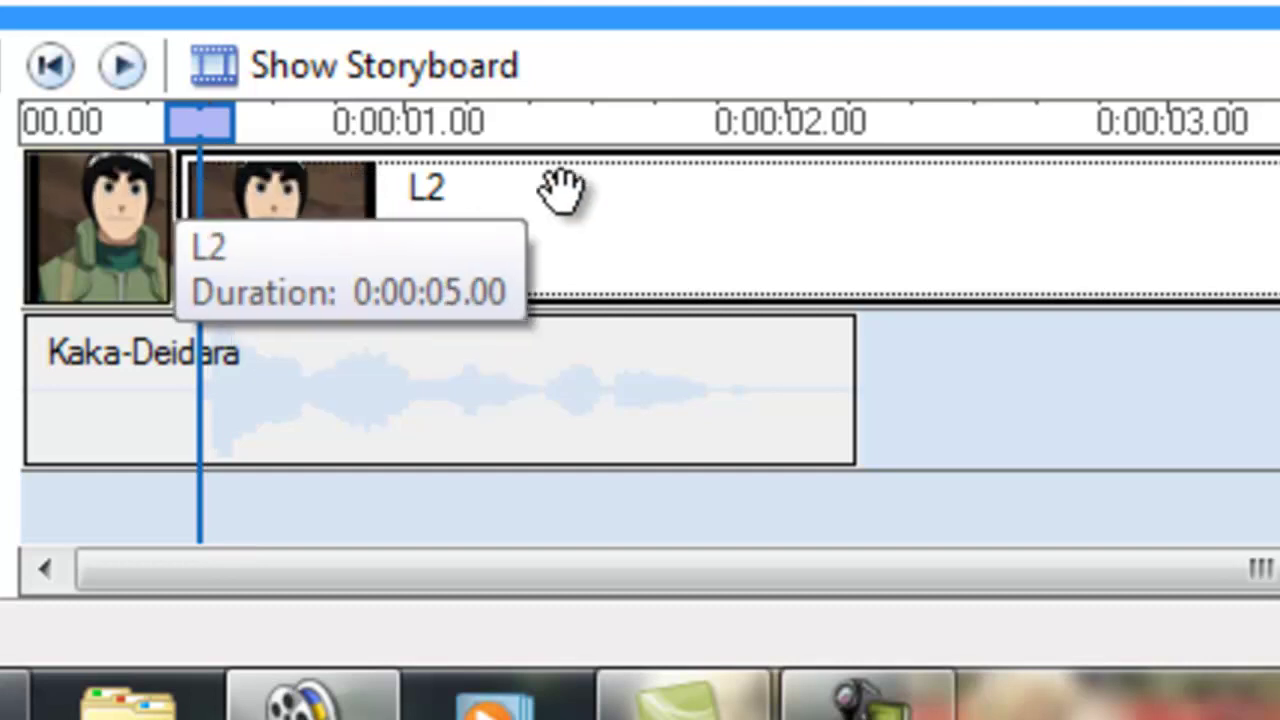
left_click_drag(229, 200, 223, 137)
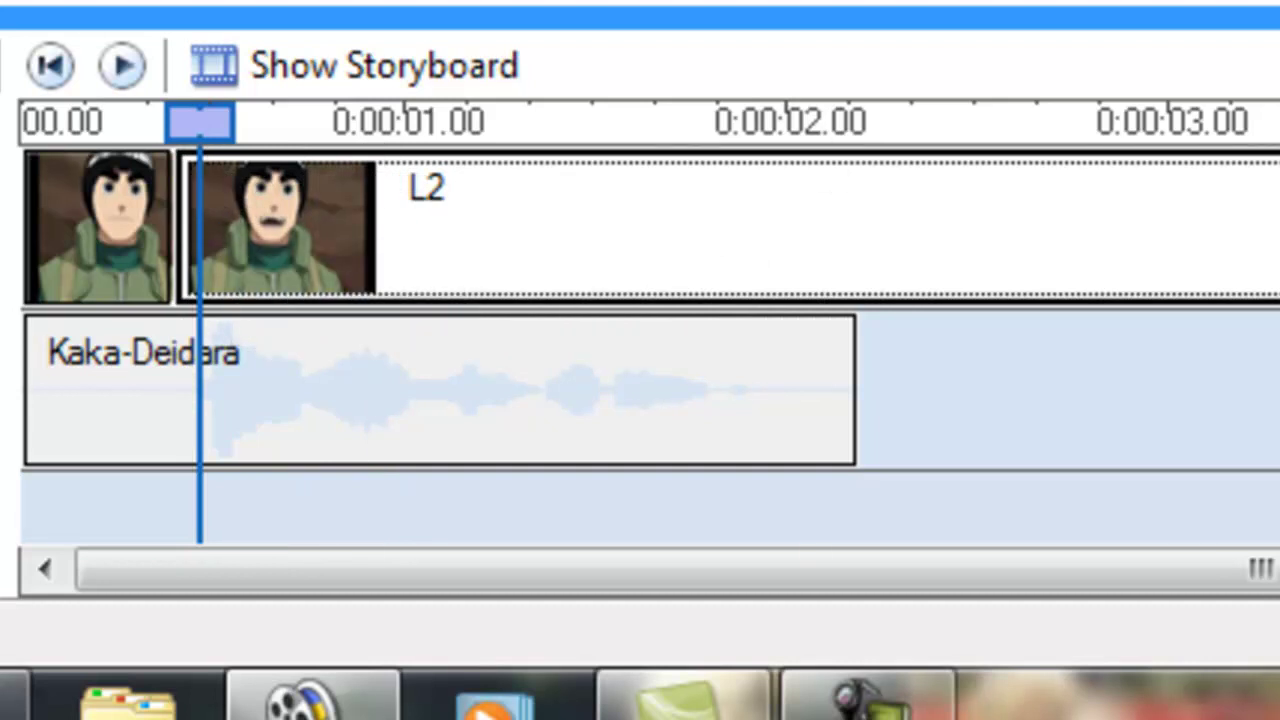
key("ctrl+shift+n")
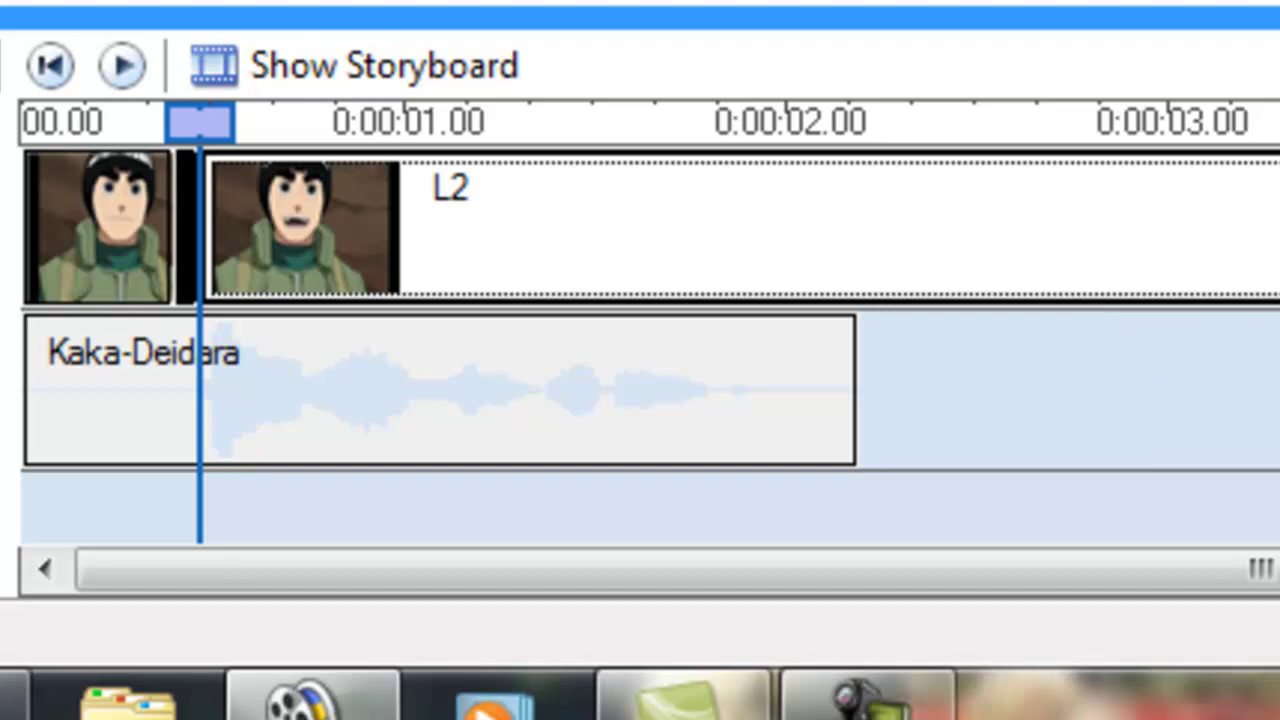
- Insert the open-mouth L3 snapshot and shorten it to a brief flash
left_click_drag(1131, 11, 443, 165)
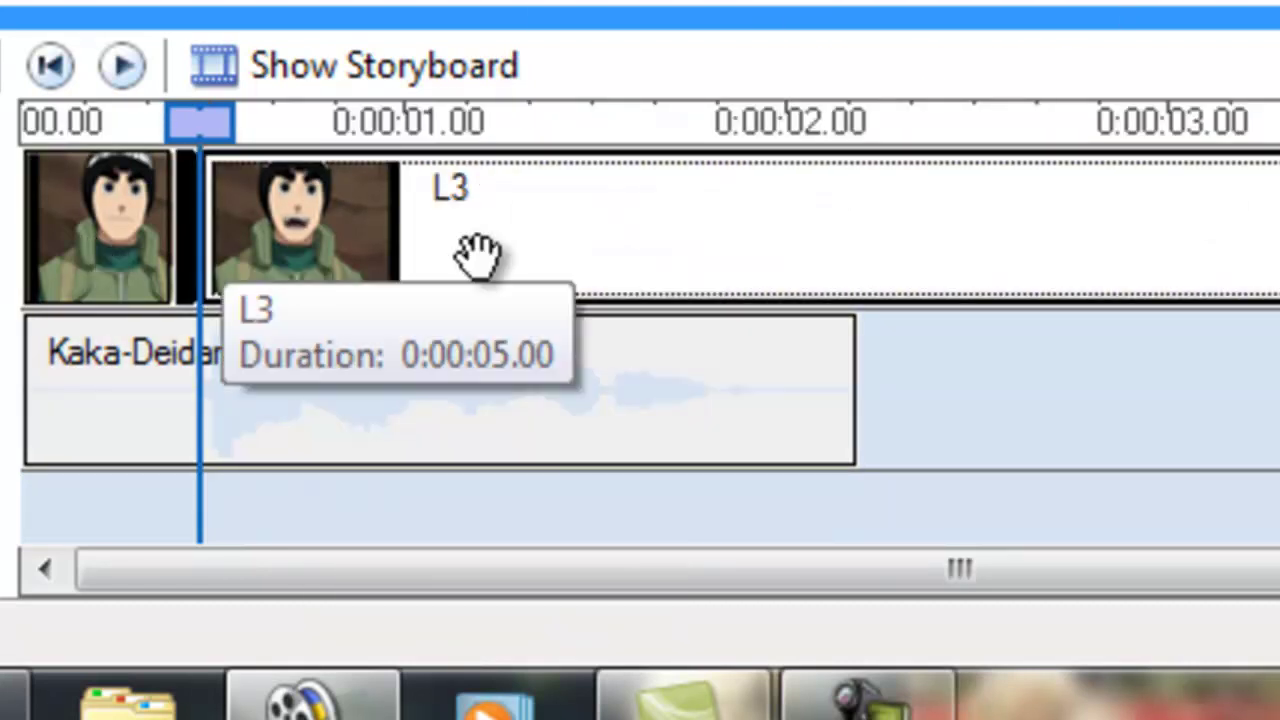
left_click(285, 430)
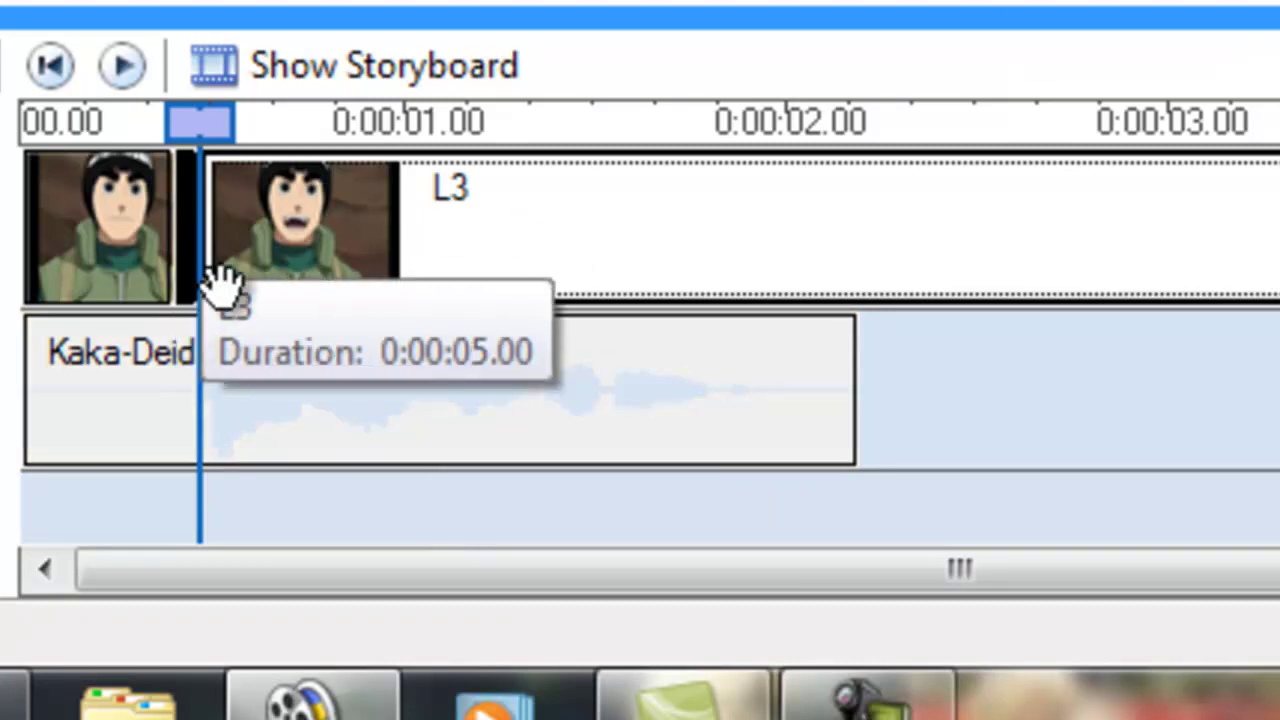
left_click(100, 385)
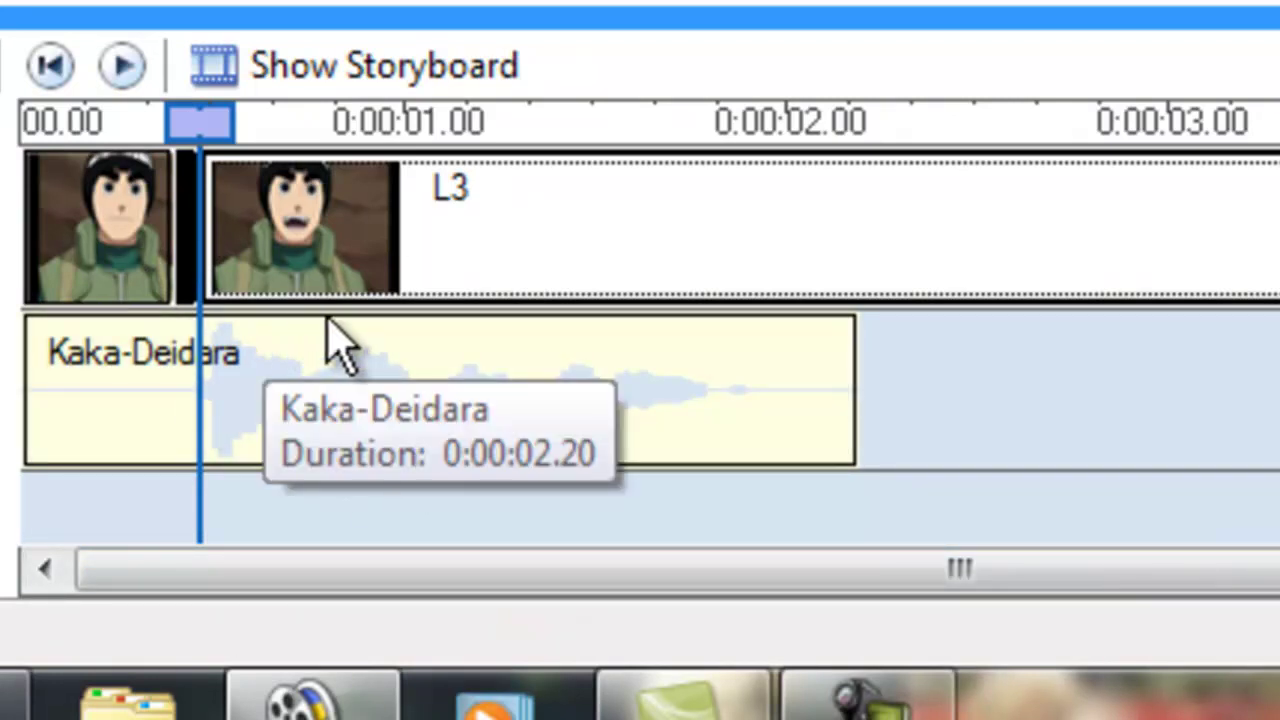
left_click_drag(1270, 383, 157, 477)
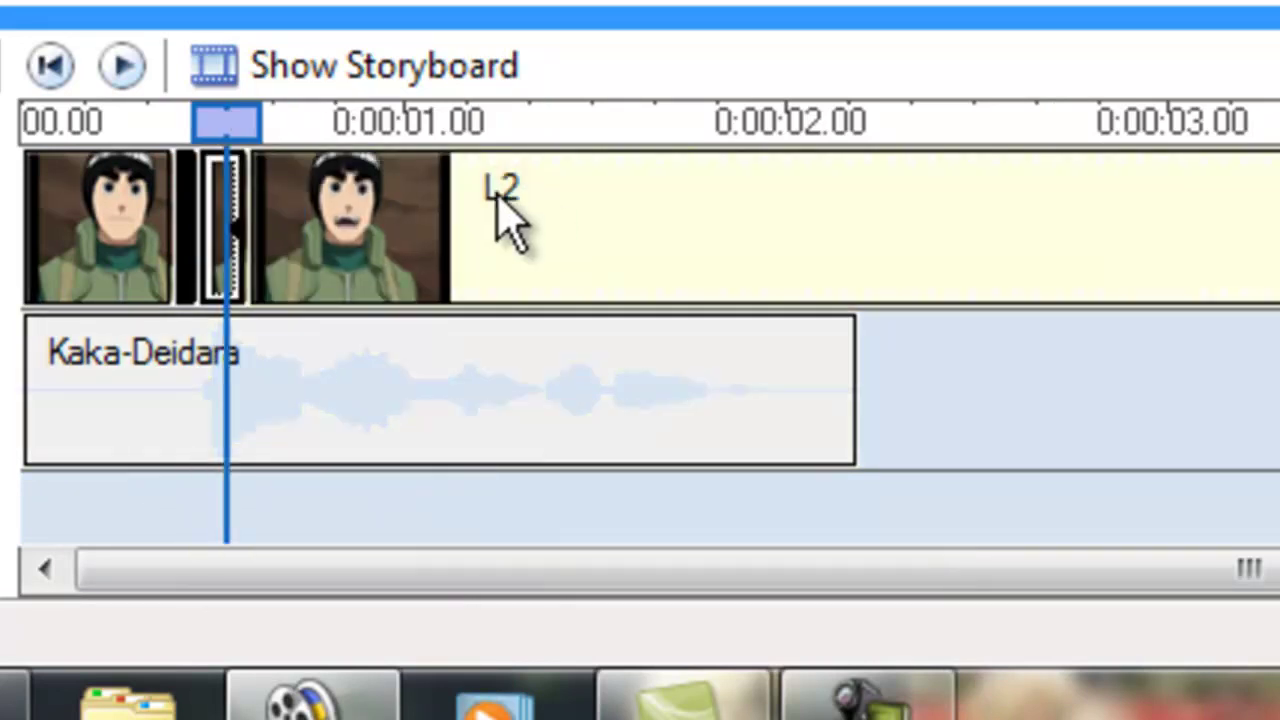
- Split the L2 clip at about 0:00:00.67 and delete the extra piece
left_click(408, 220)
left_click_drag(252, 140, 277, 143)
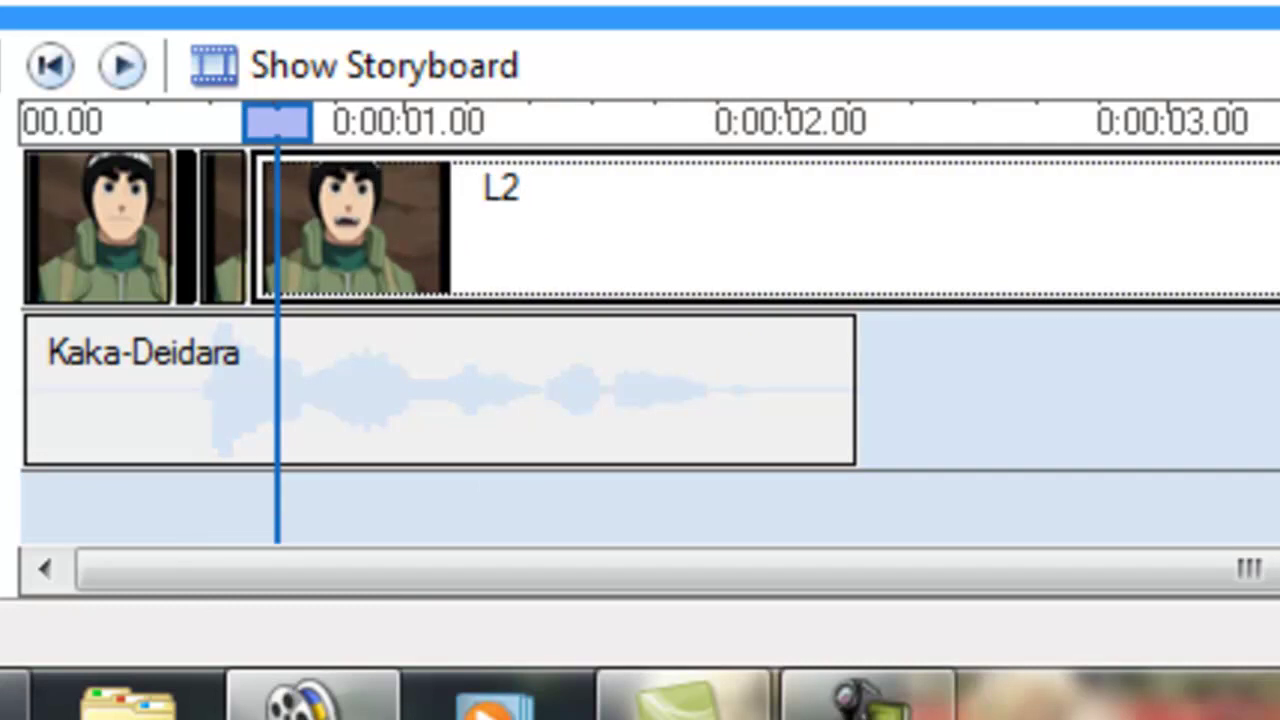
key("m")
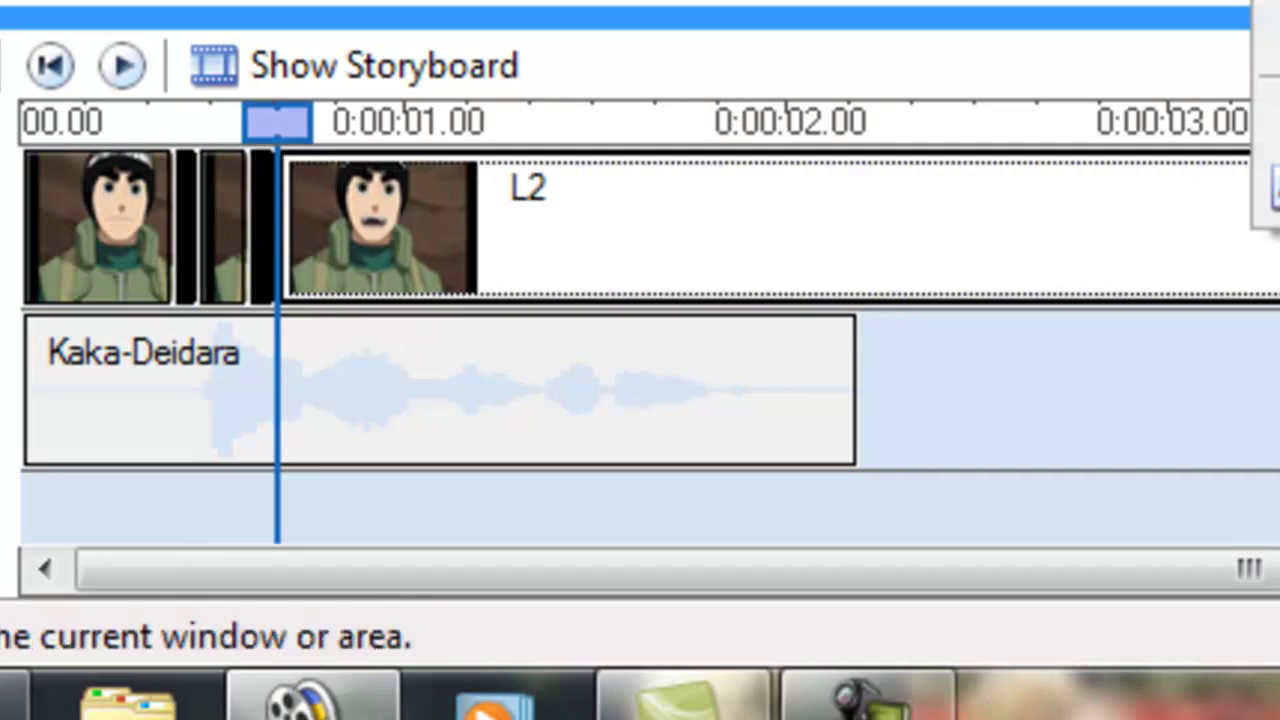
left_click(823, 134)
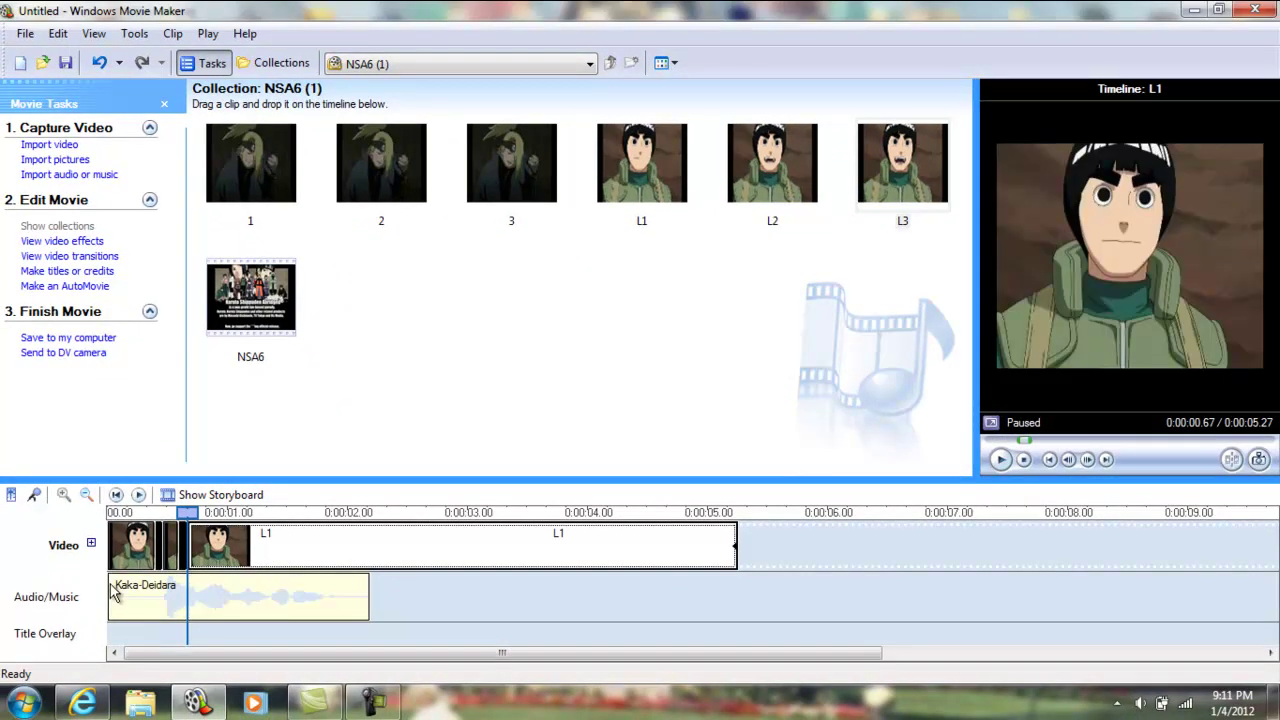
- Play the sequence, split L1 at 0:00:04.33, and delete its tail piece
left_click(140, 545)
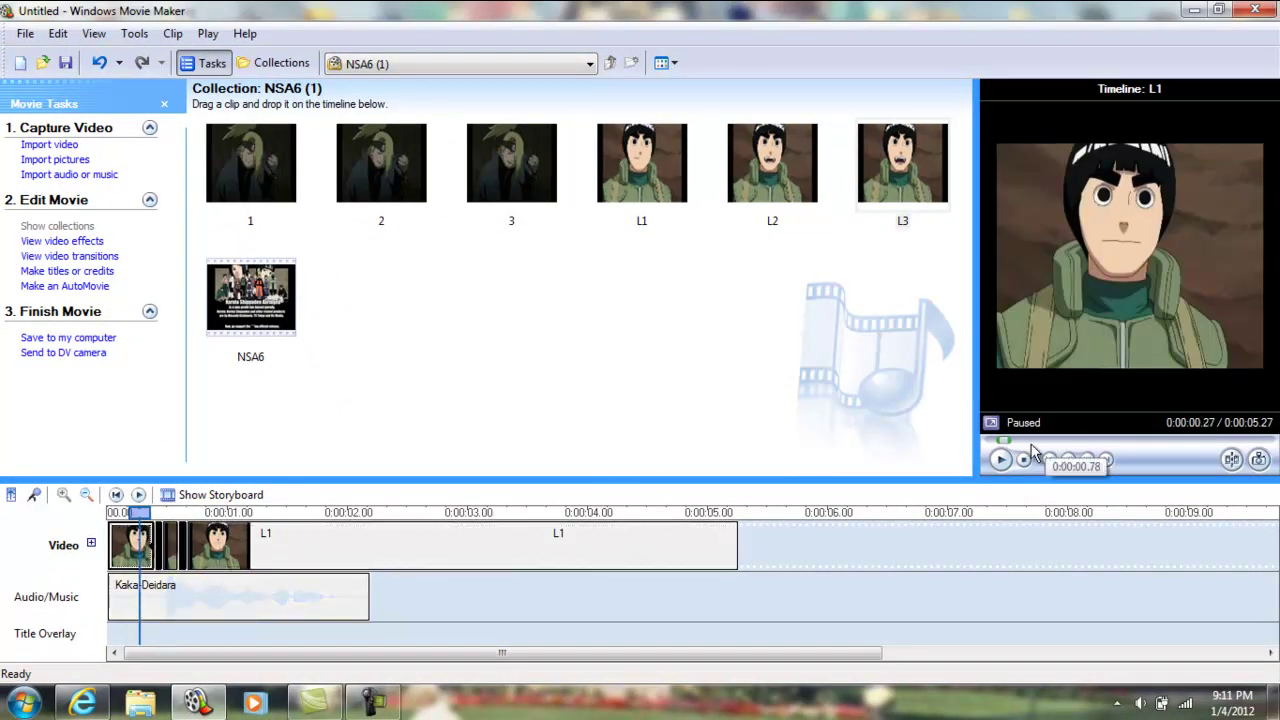
left_click(1001, 460)
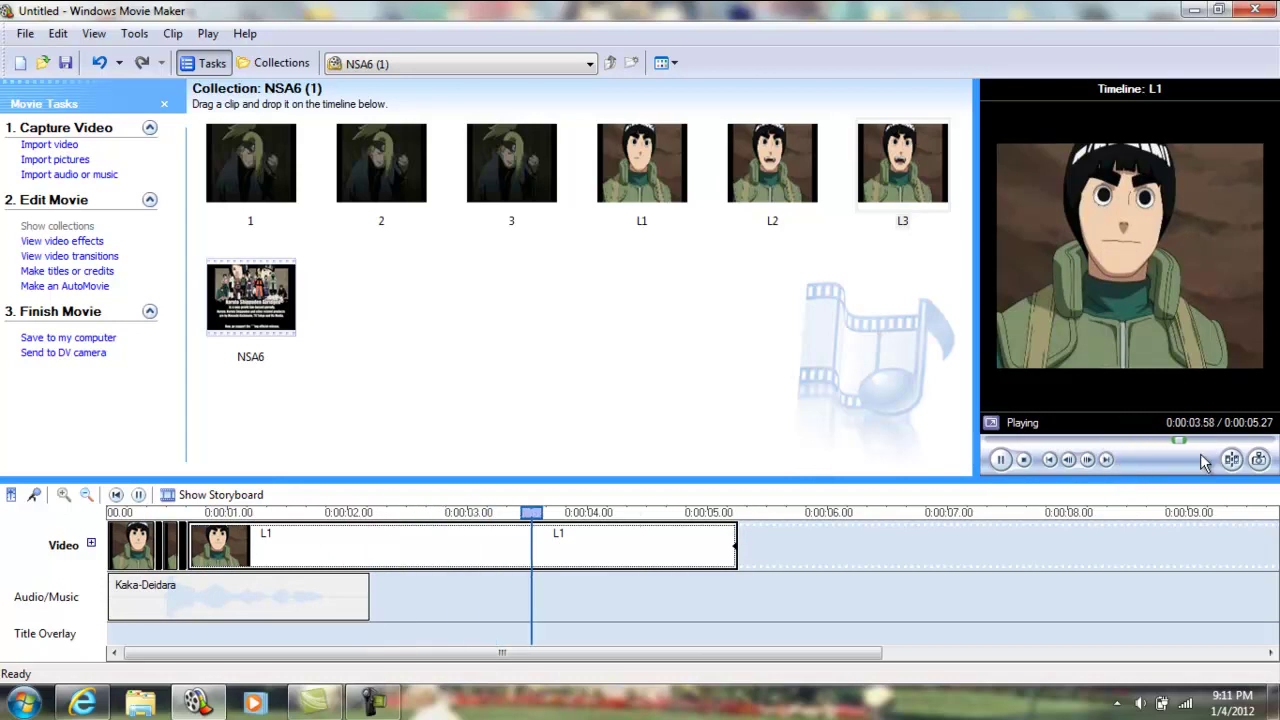
left_click(1231, 459)
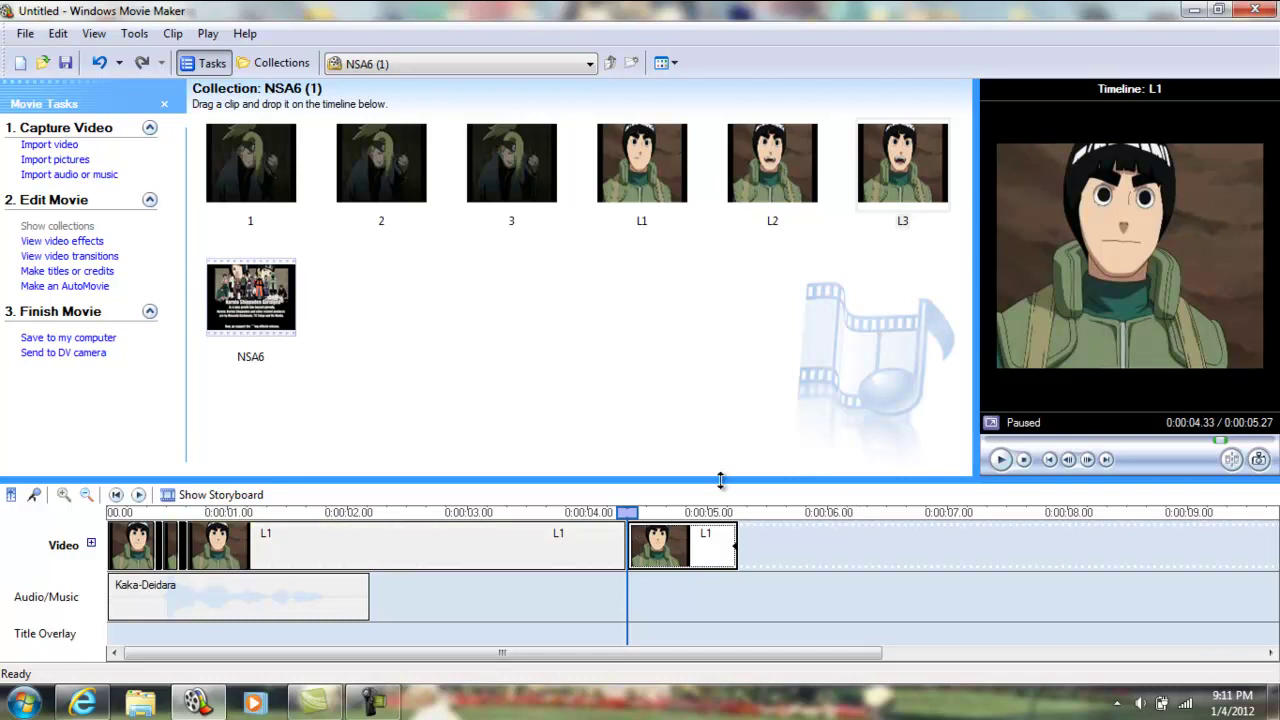
right_click(664, 549)
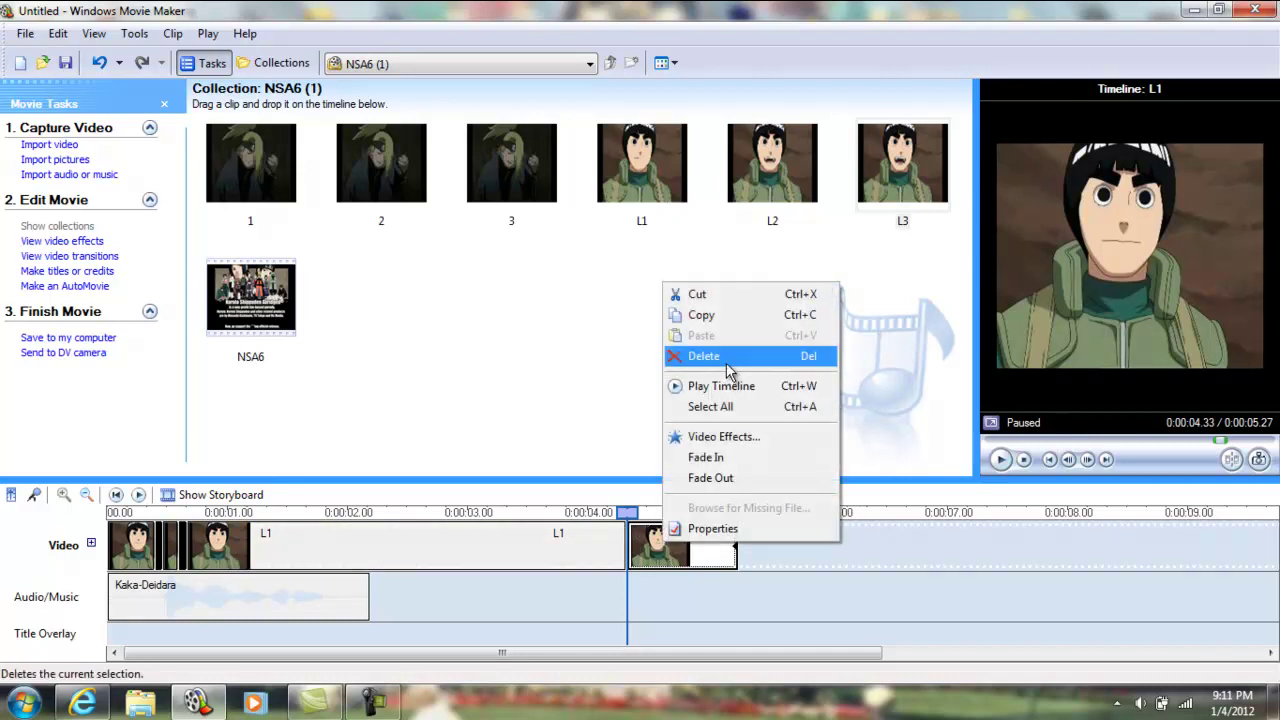
left_click(725, 358)
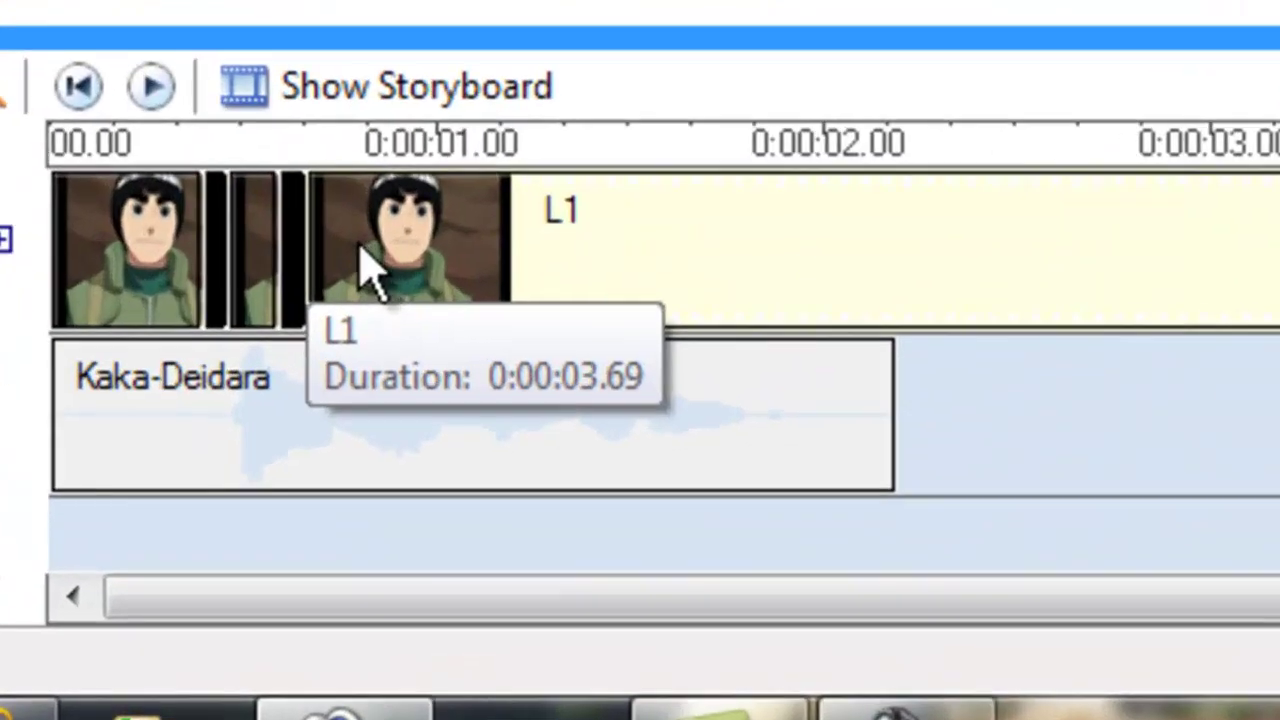
- Split the long L1 clip at about 0:00:00.70 and insert L2 there
left_click(362, 250)
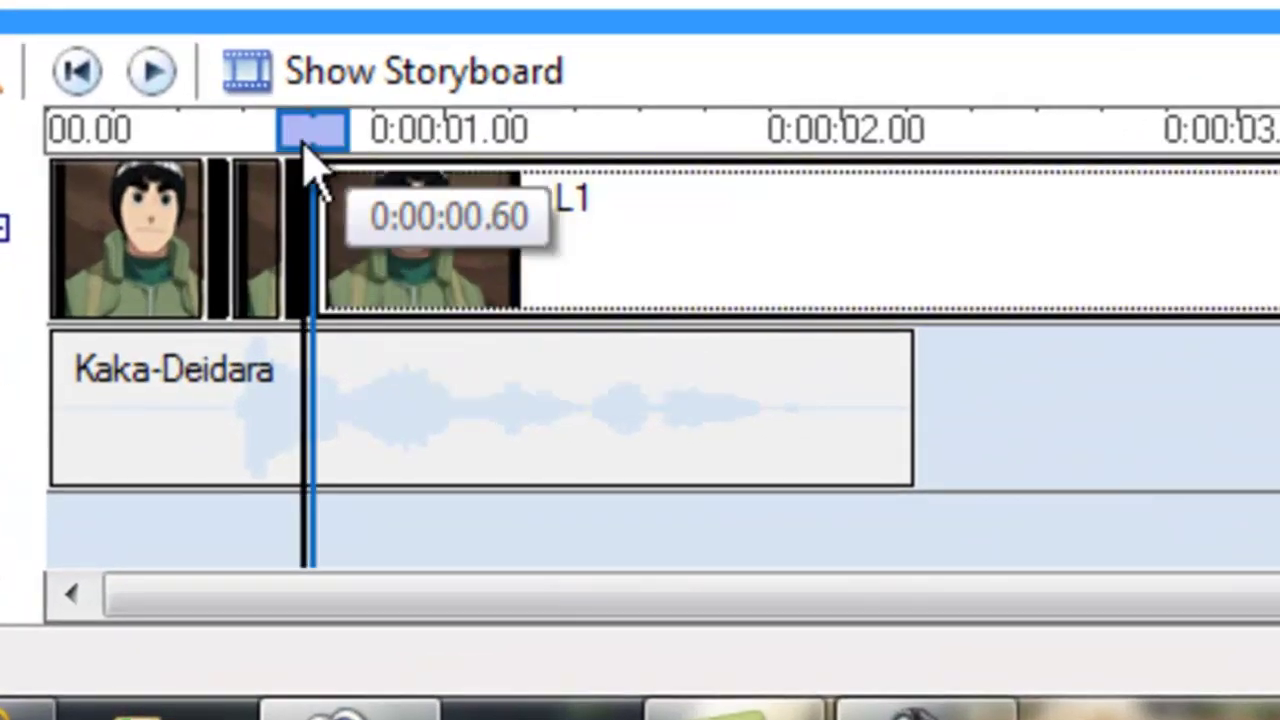
left_click_drag(312, 155, 337, 140)
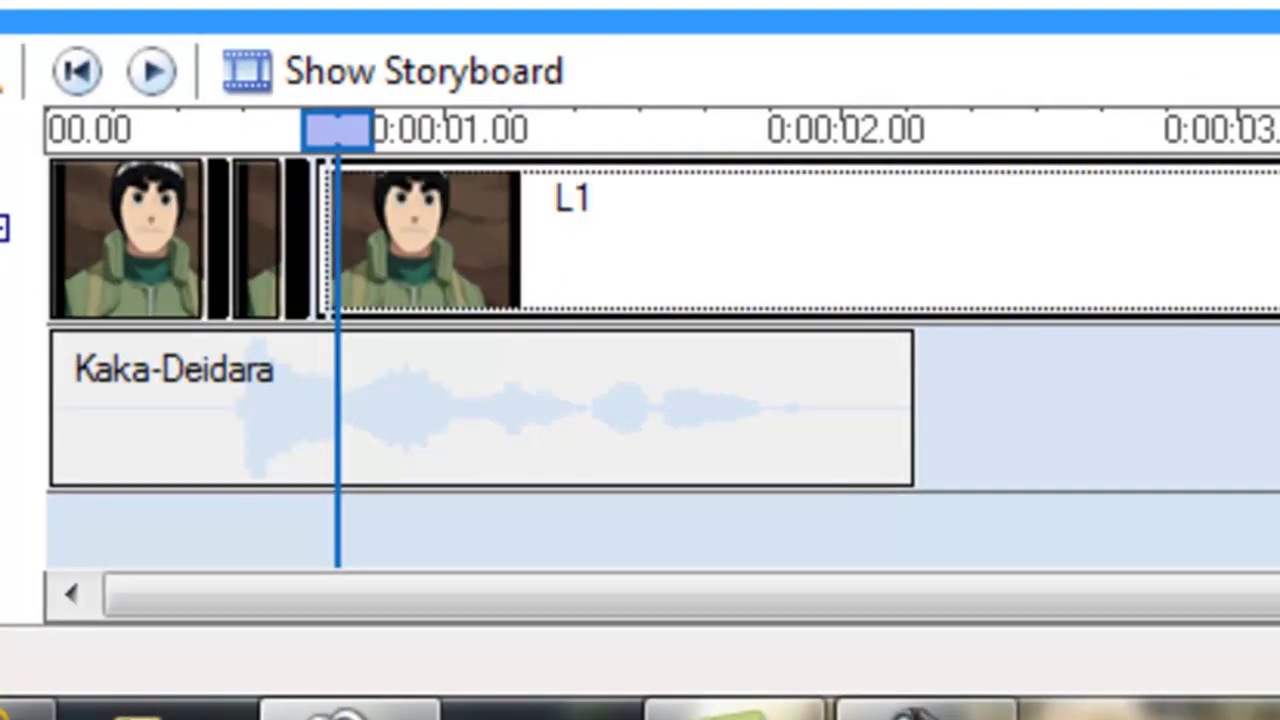
key("ctrl+l")
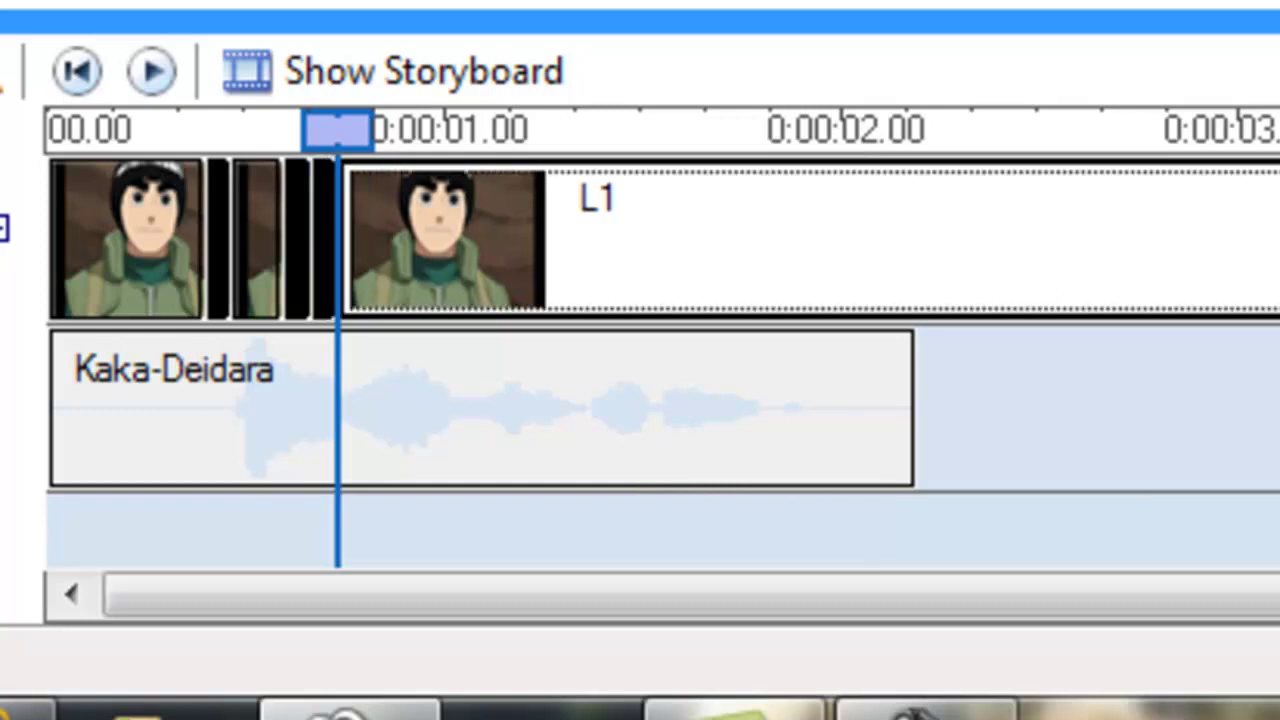
left_click_drag(676, 2, 365, 145)
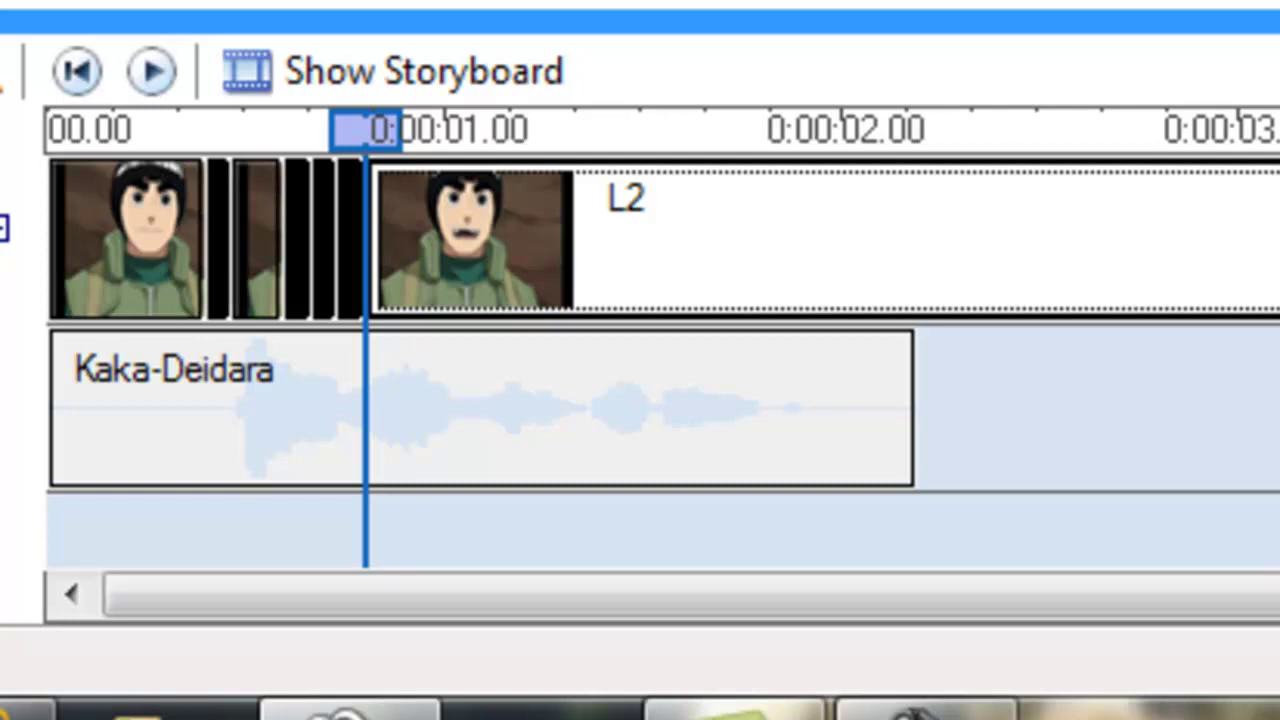
- Add a brief L3 flash, then split L2 at 0:00:01.00 and shift it earlier
left_click_drag(1000, 10, 663, 160)
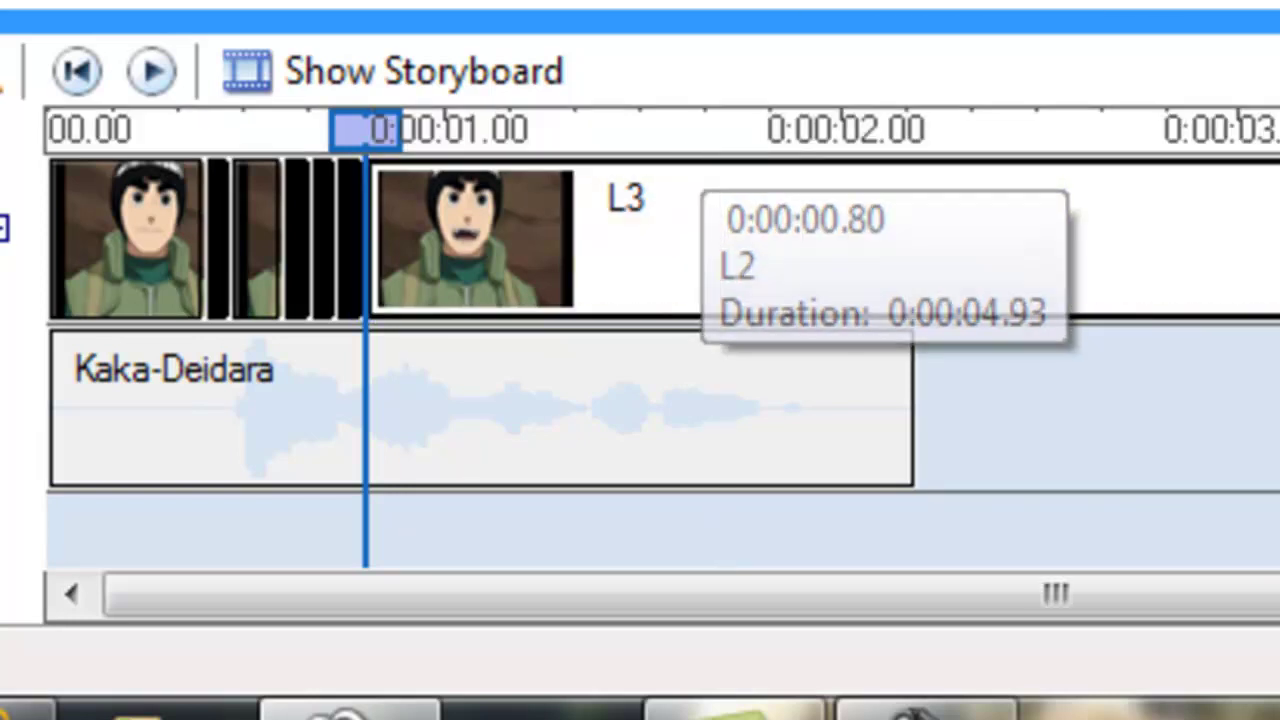
left_click_drag(1270, 490, 366, 490)
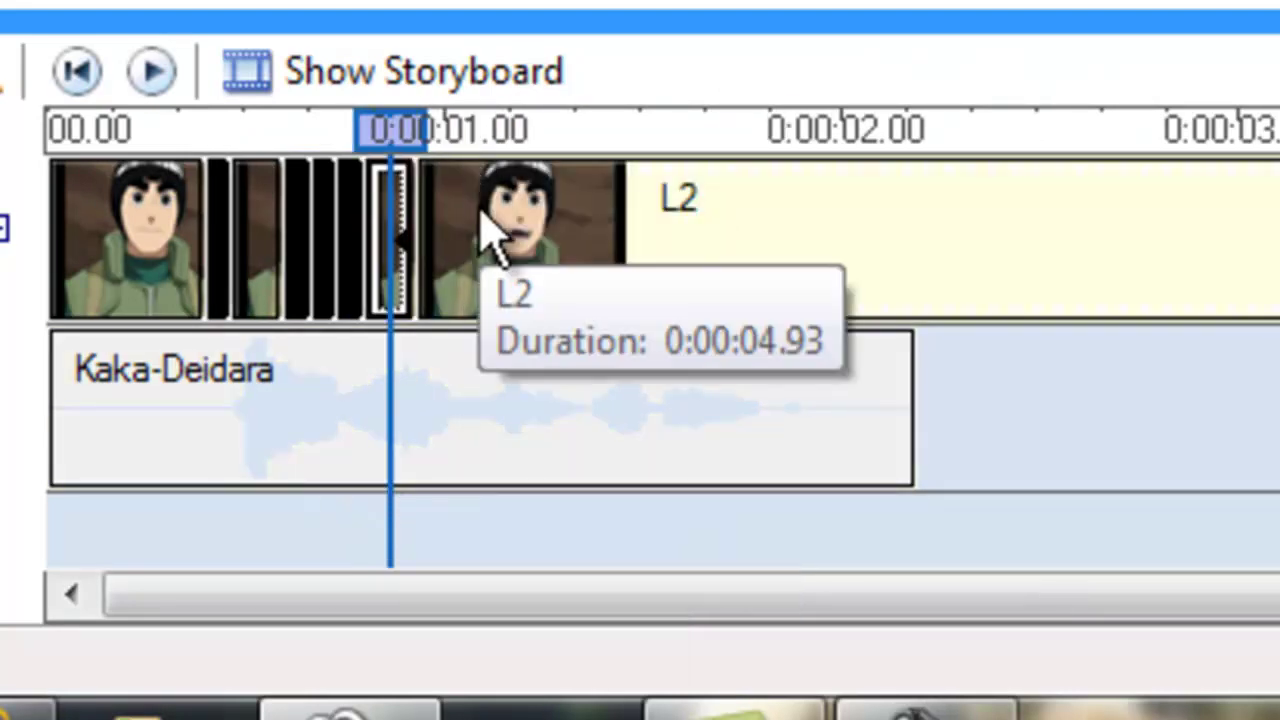
left_click(482, 225)
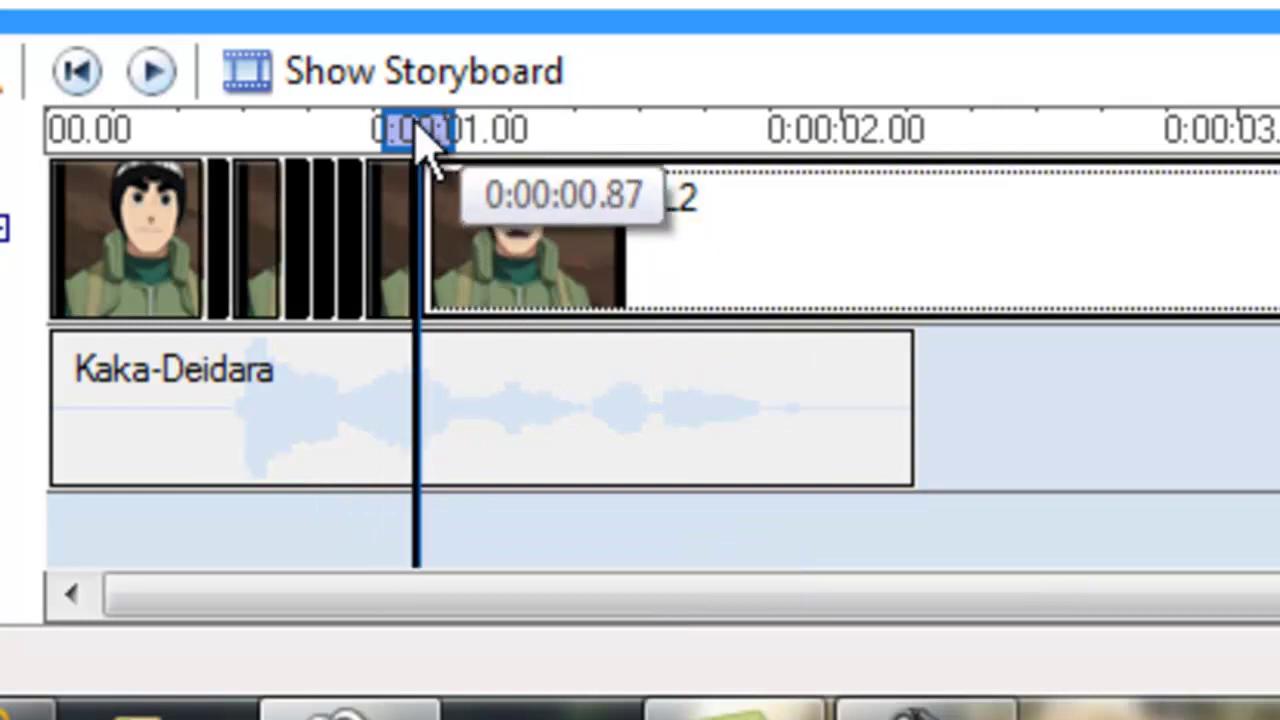
left_click_drag(420, 130, 447, 131)
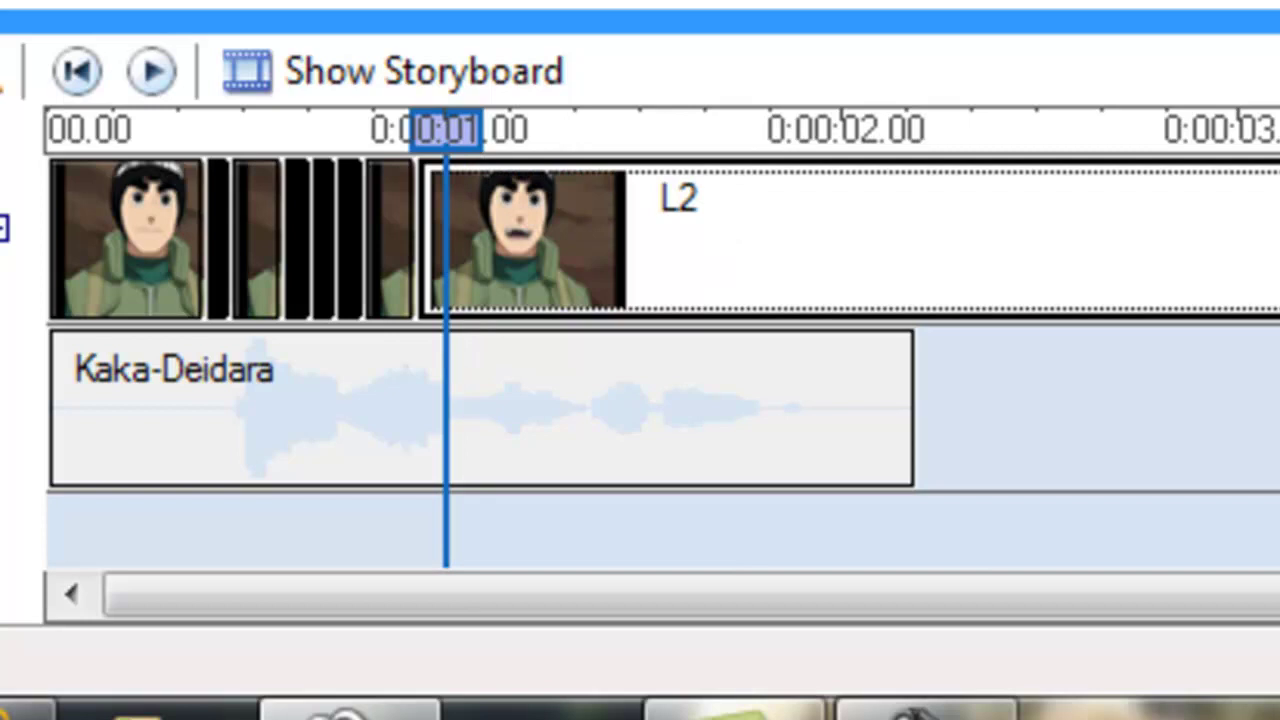
key("ctrl+l")
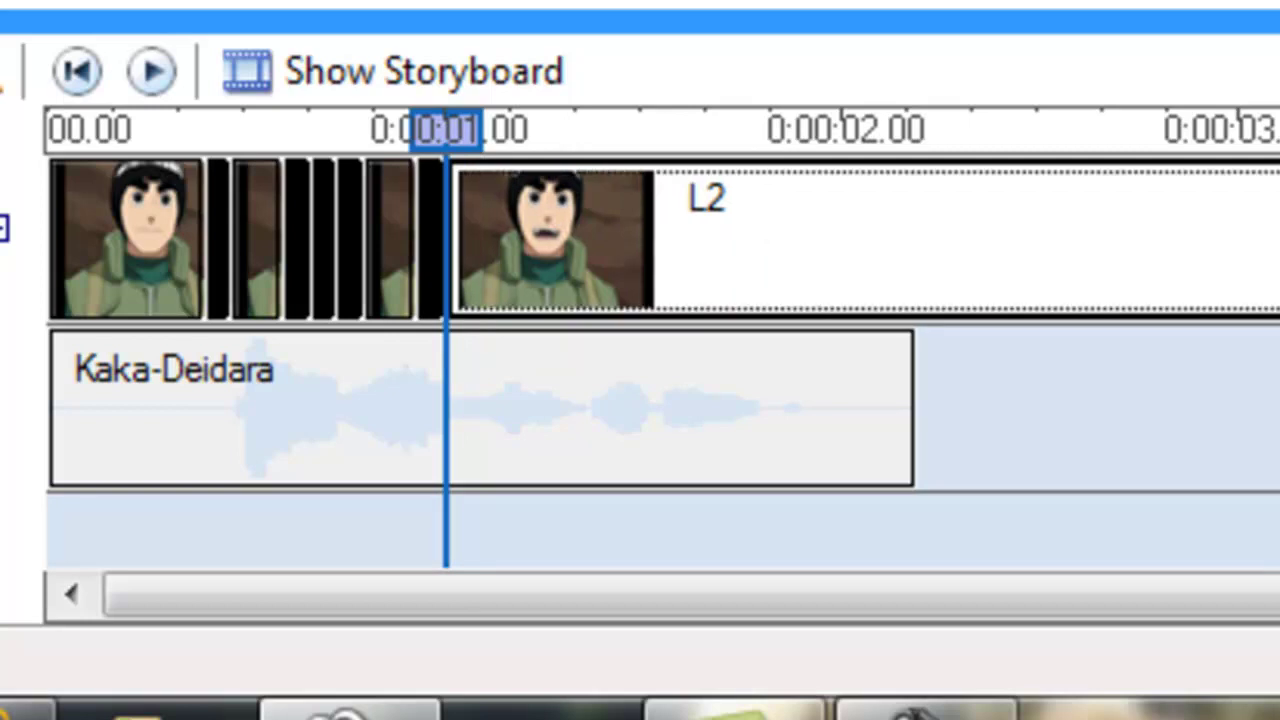
left_click_drag(700, 245, 477, 157)
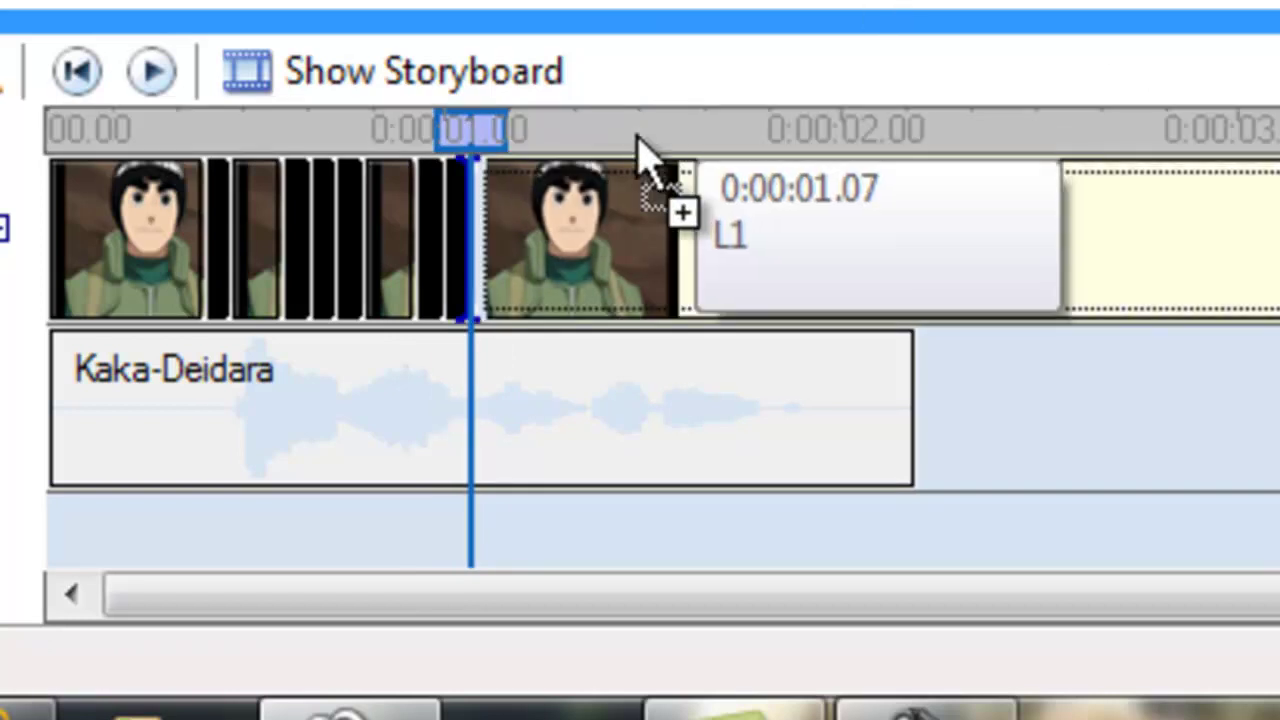
- Place L1 at 0:00:01.00, shorten L3 to a brief flash, and position the playhead on L2
left_click_drag(634, 194, 498, 149)
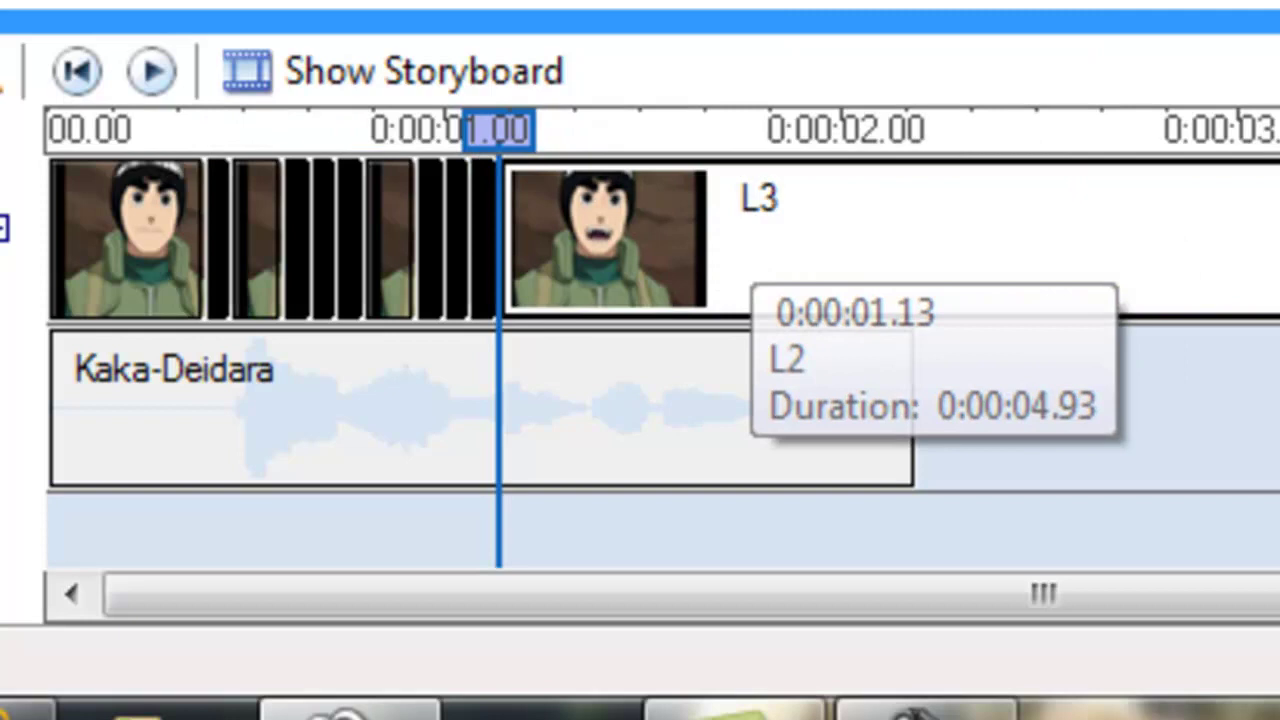
left_click_drag(1275, 240, 40, 560)
left_click(652, 248)
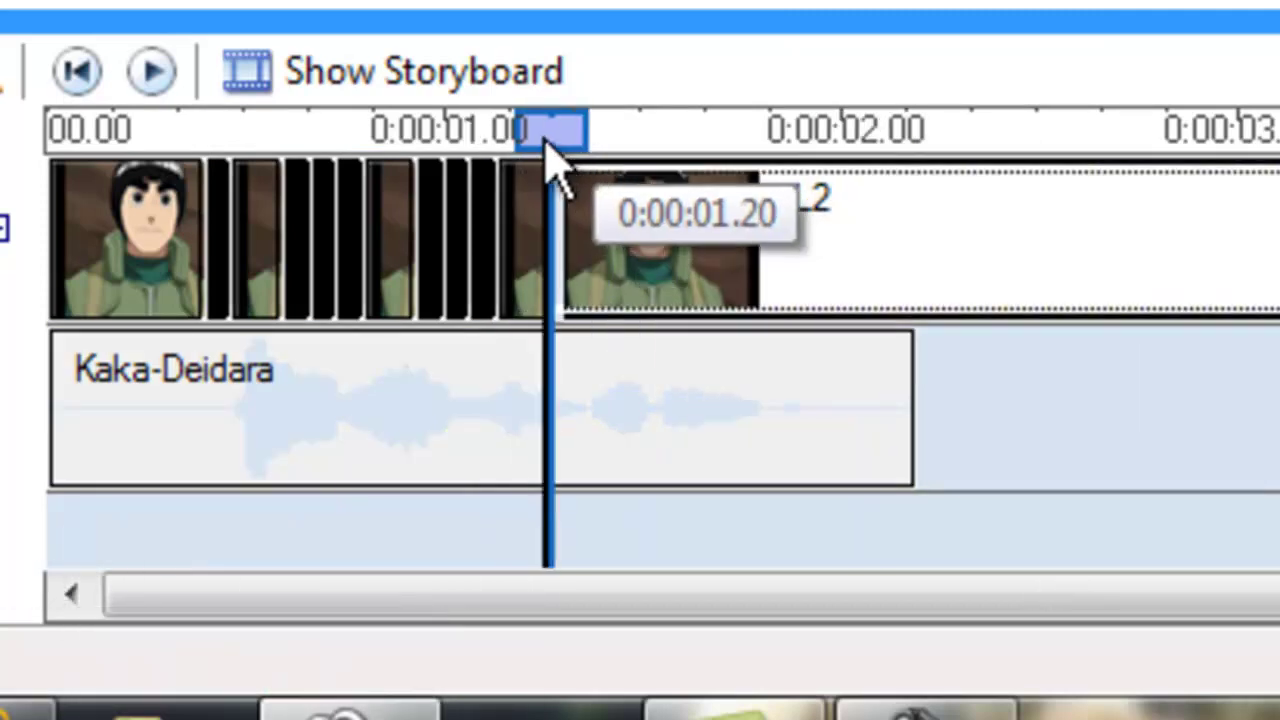
left_click_drag(554, 137, 572, 138)
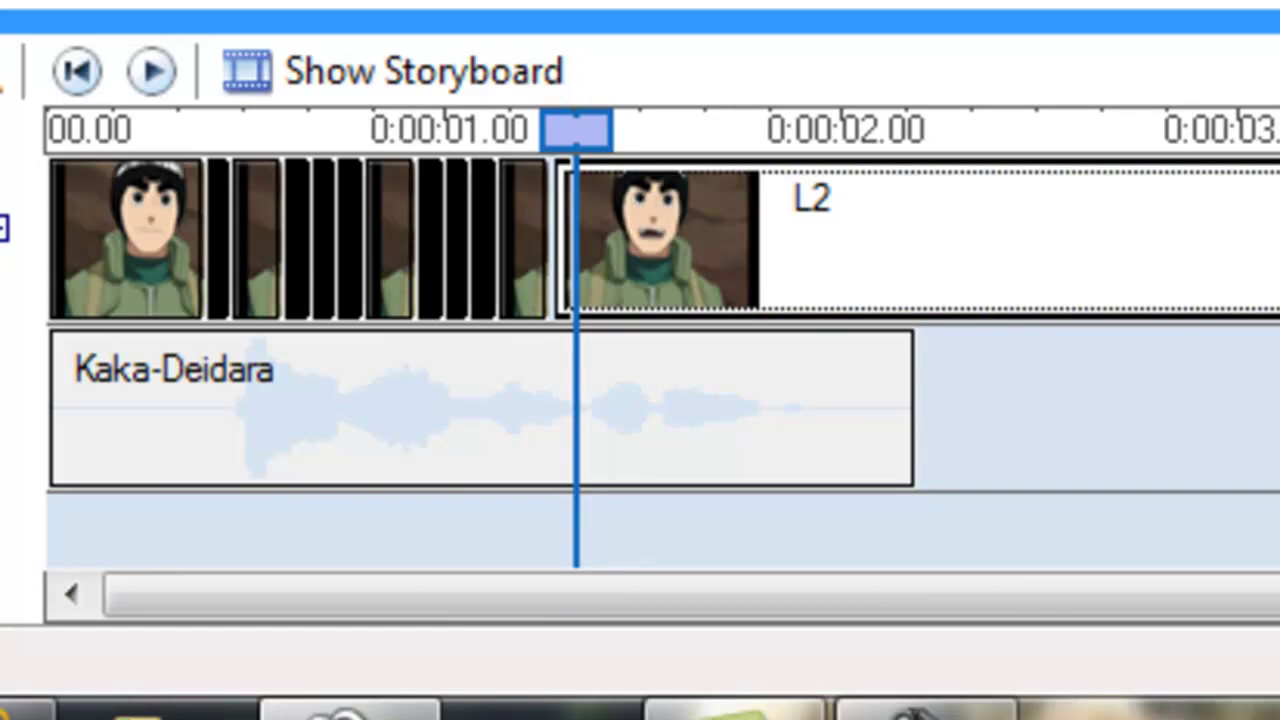
- Trim L2 at the playhead, close the gap with L1, and insert L3 and L2 snapshots
key("ctrl+shift+i")
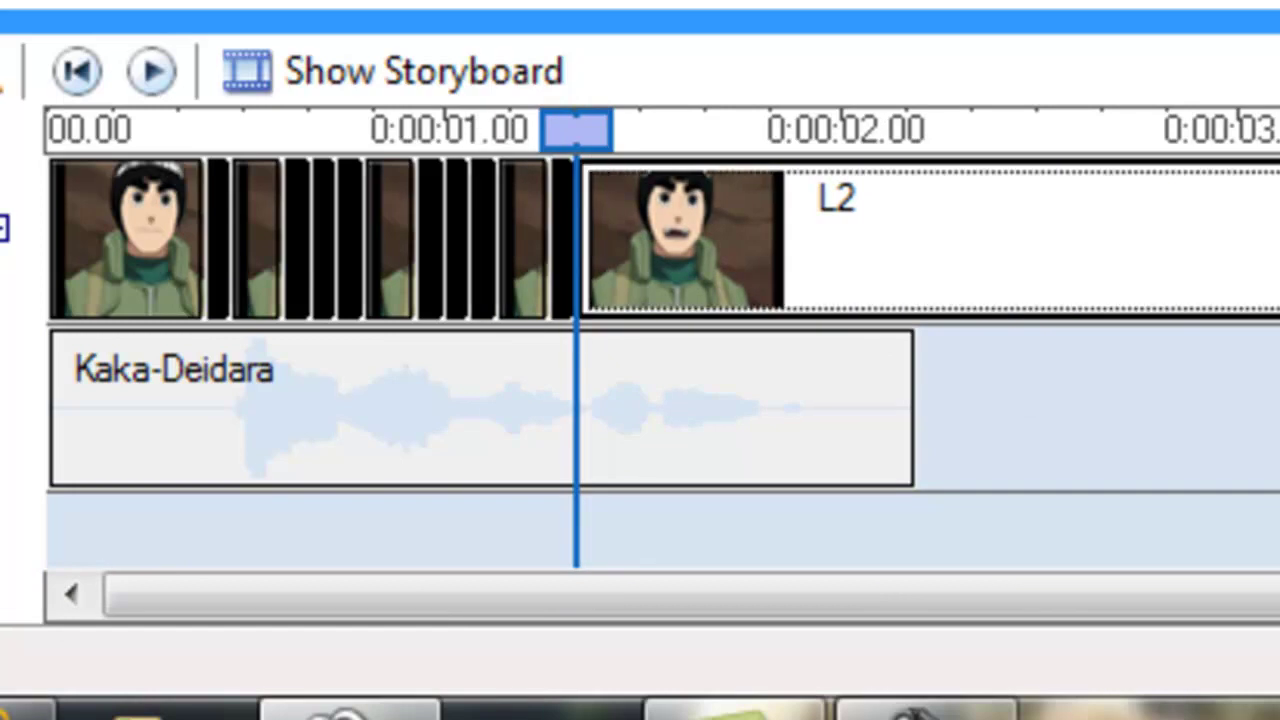
key("Return")
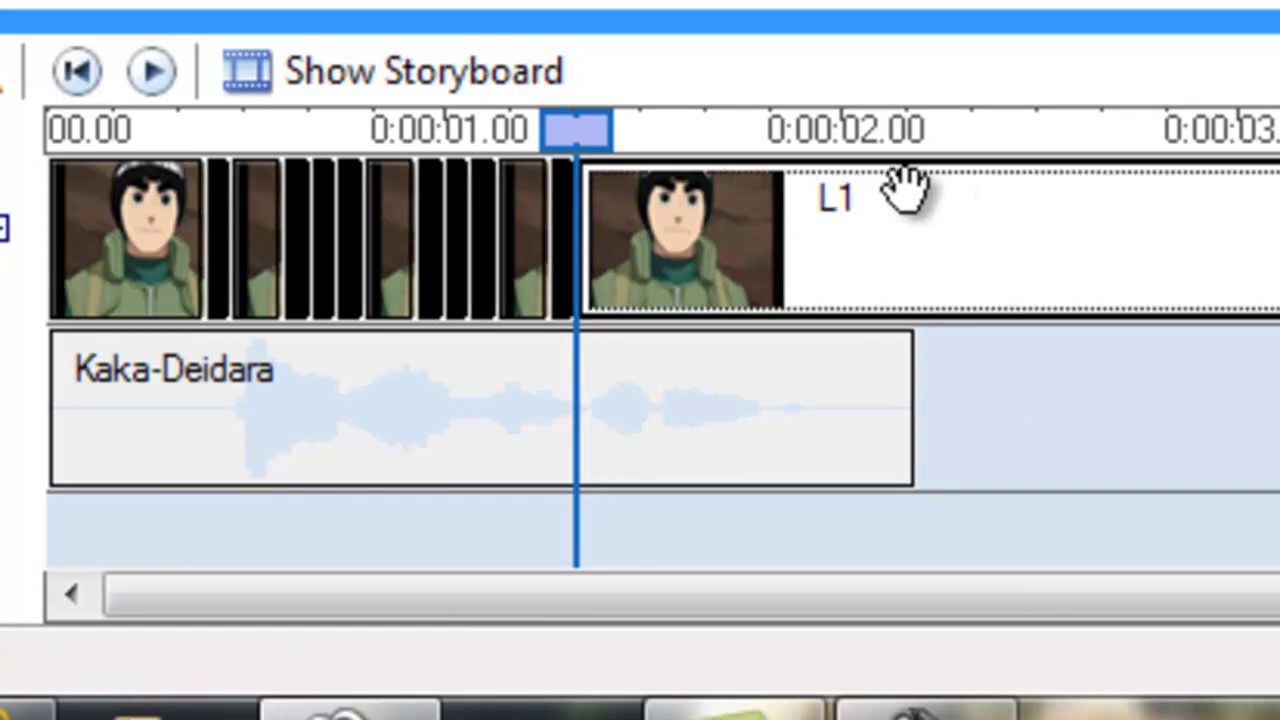
left_click_drag(905, 188, 586, 126)
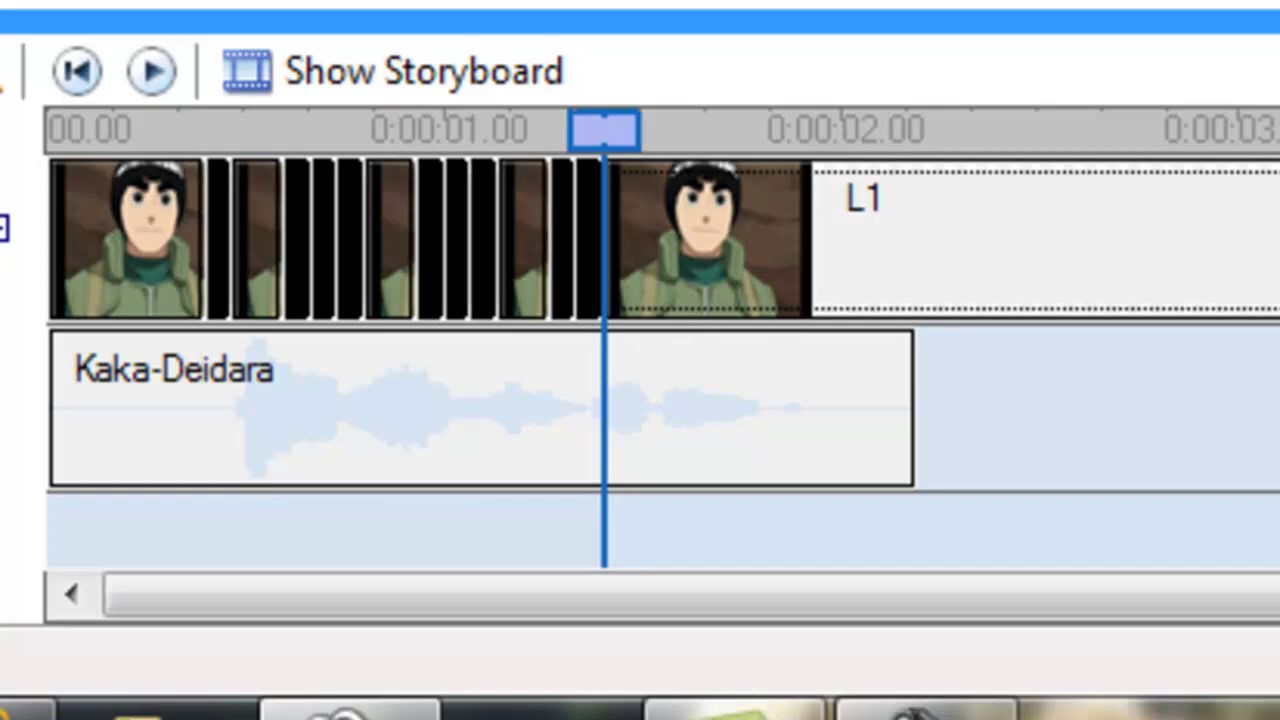
mouse_move(906, 114)
left_mouse_down()
mouse_move(614, 163)
mouse_move(592, 145)
mouse_move(626, 143)
left_mouse_up()
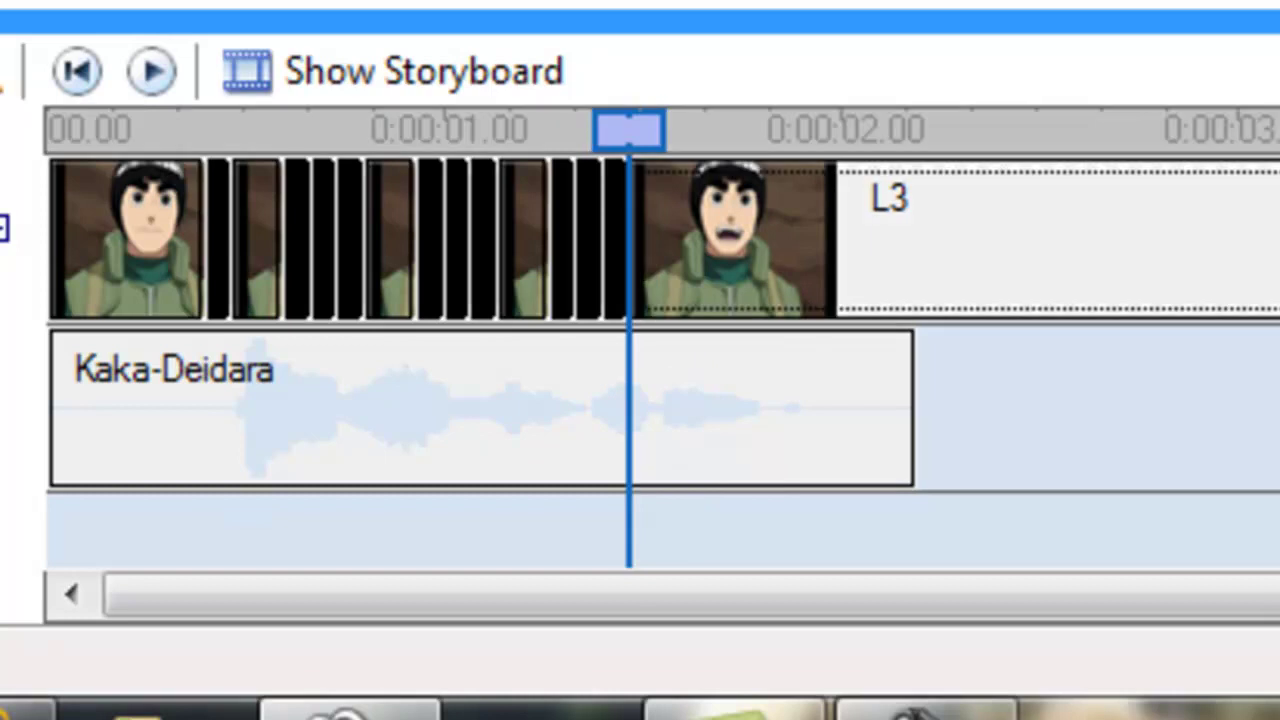
left_click_drag(1120, 10, 660, 140)
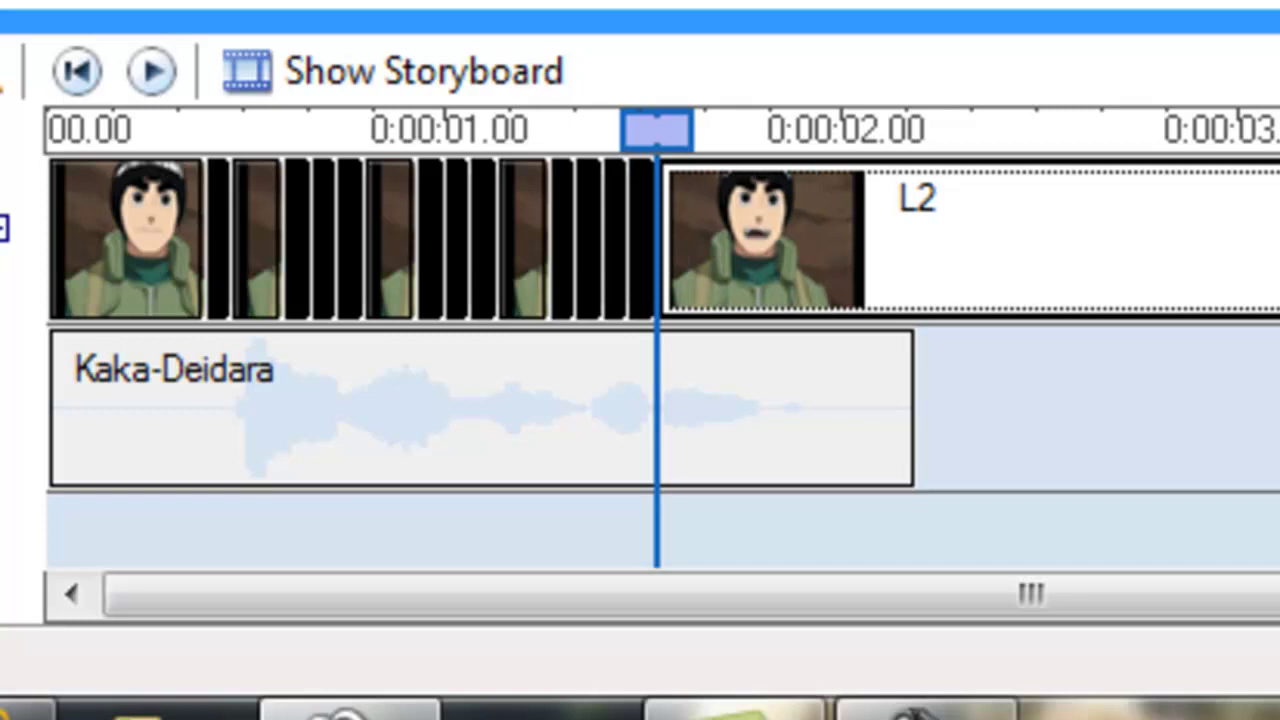
right_click(1043, 228)
left_click(800, 100)
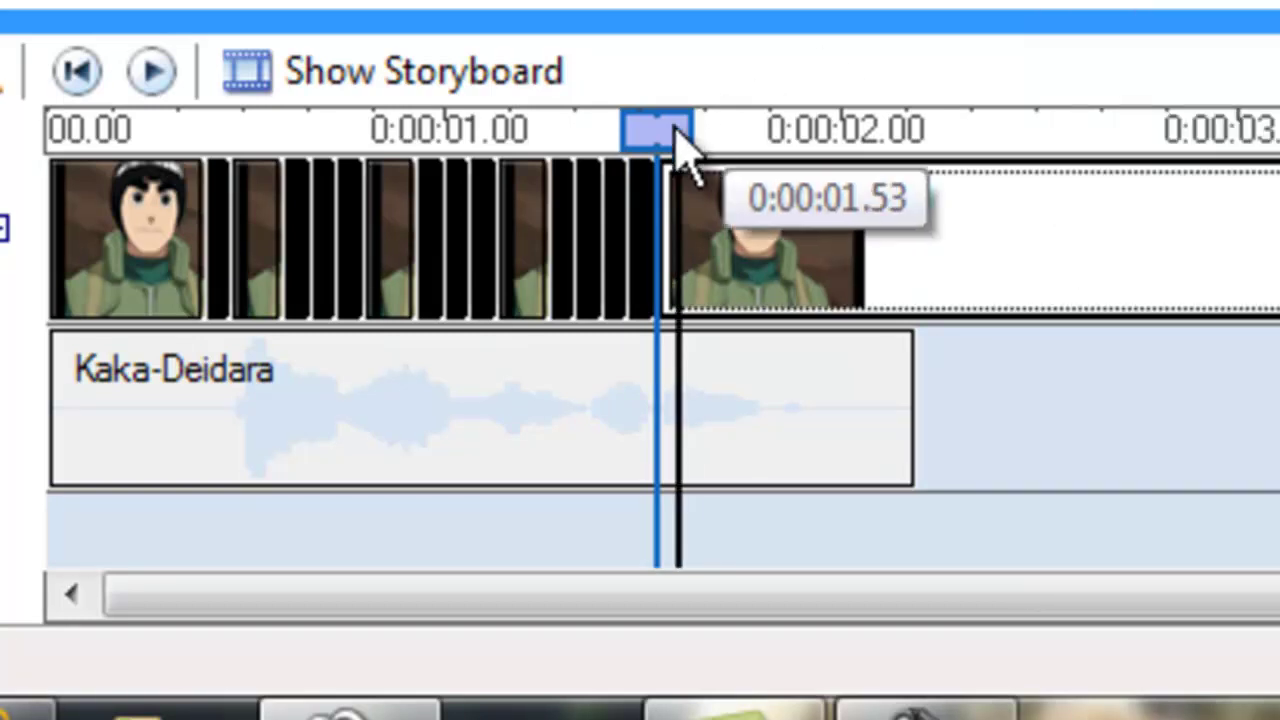
- Add L2 at 0:00:01.53 and L3 near 0:00:01.67, cutting the run at 0:00:01.73
left_click_drag(658, 145, 689, 143)
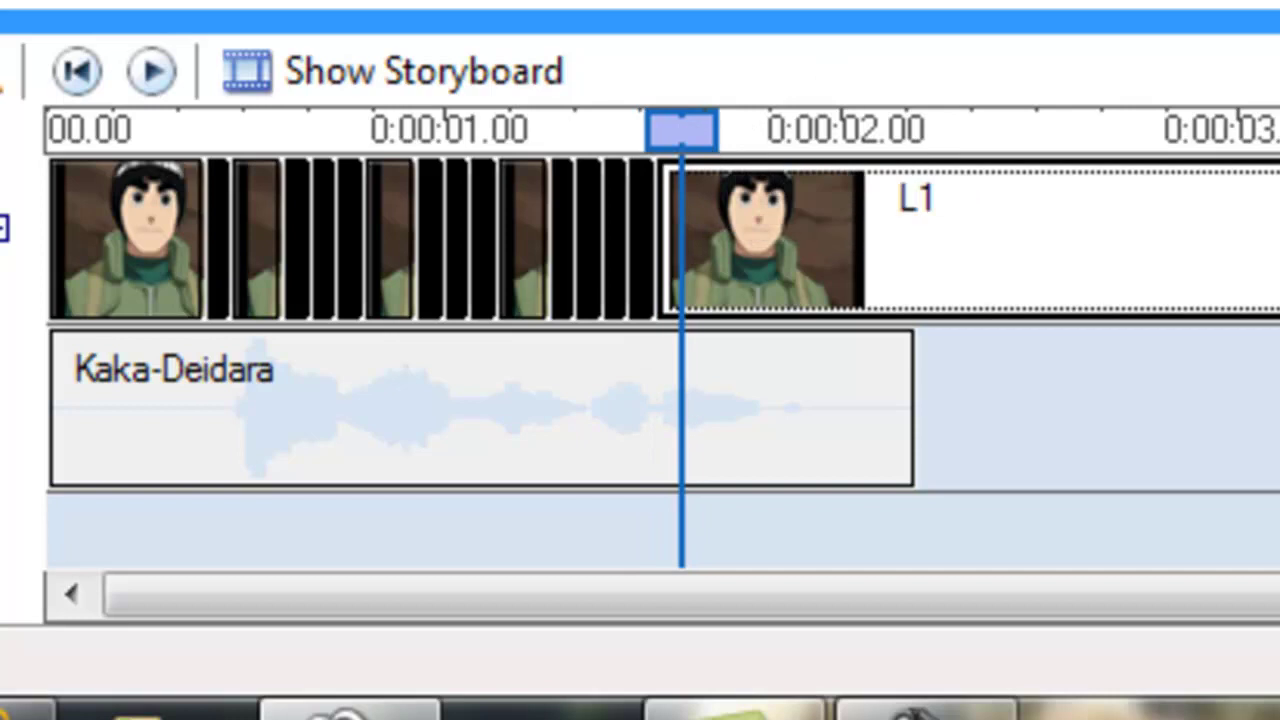
left_click_drag(1120, 20, 924, 302)
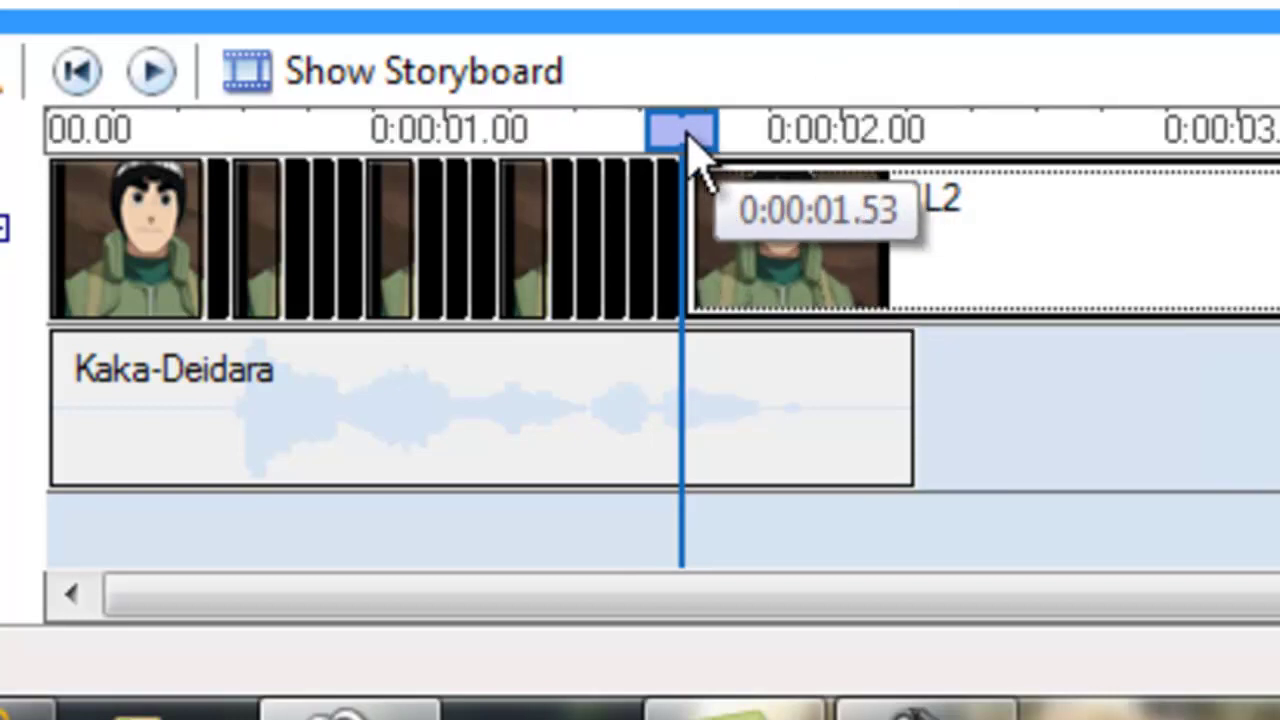
left_click_drag(689, 135, 708, 142)
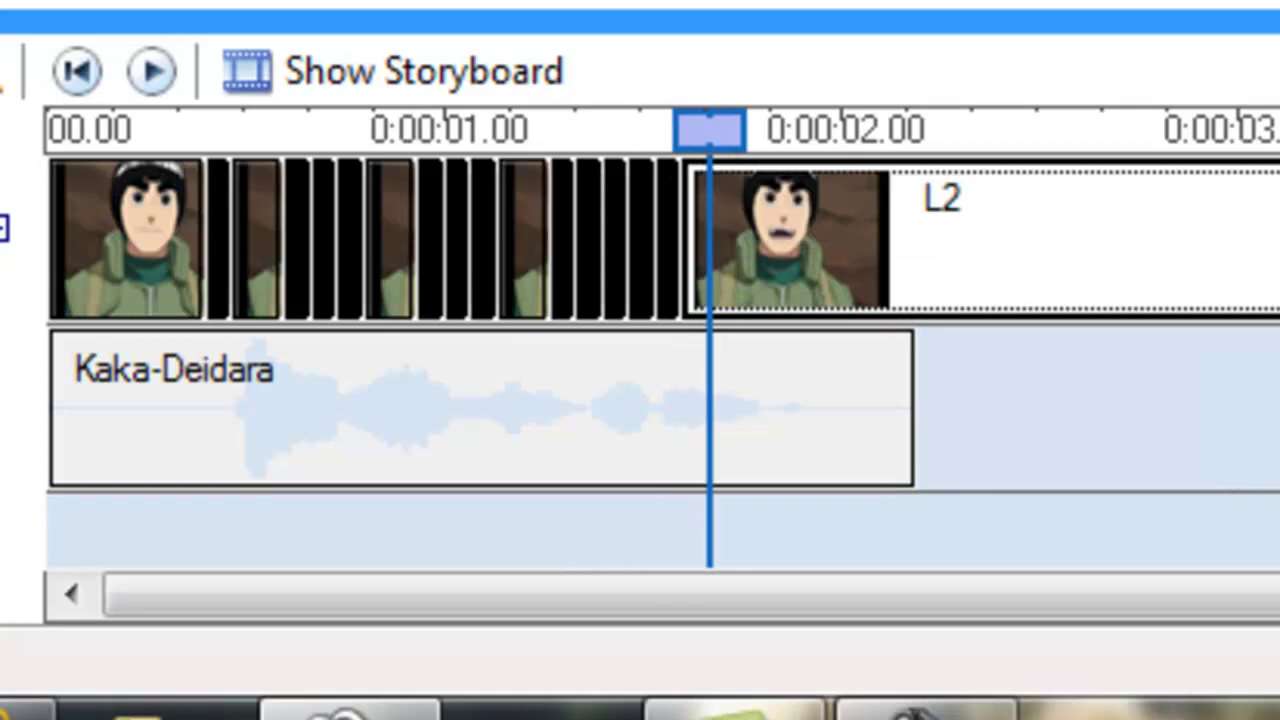
left_click_drag(1120, 20, 840, 385)
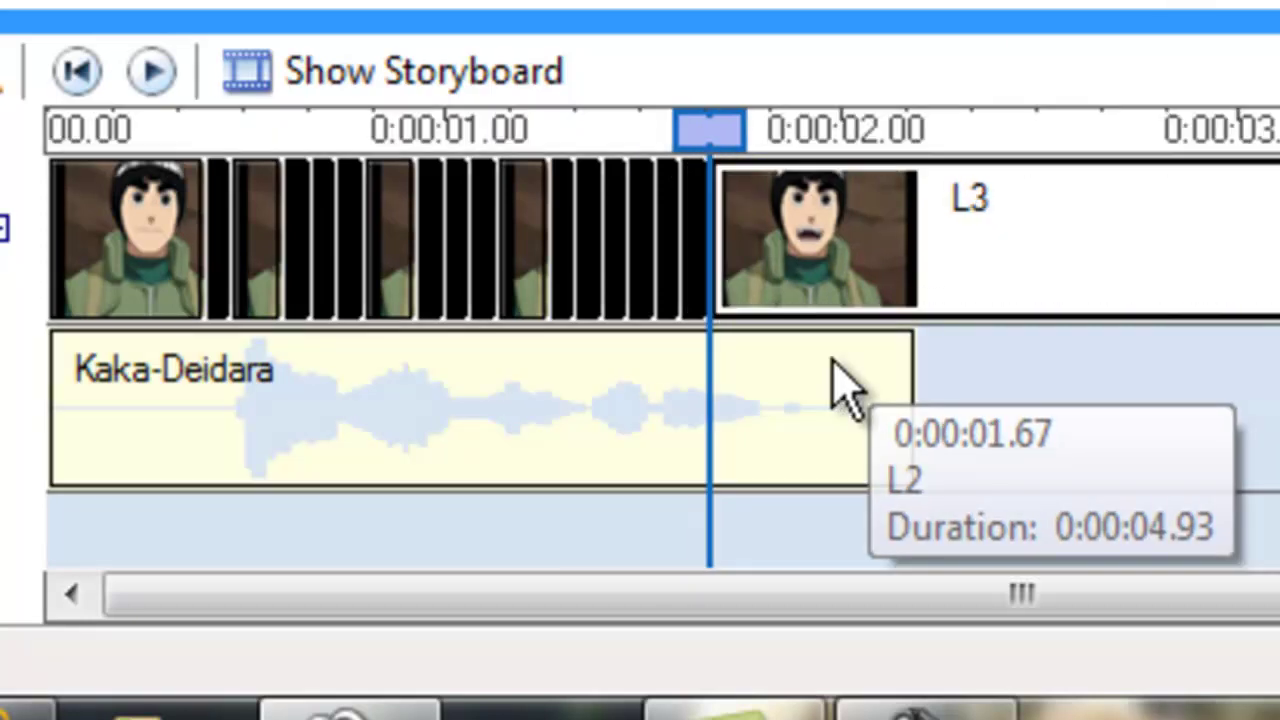
left_click_drag(710, 130, 777, 129)
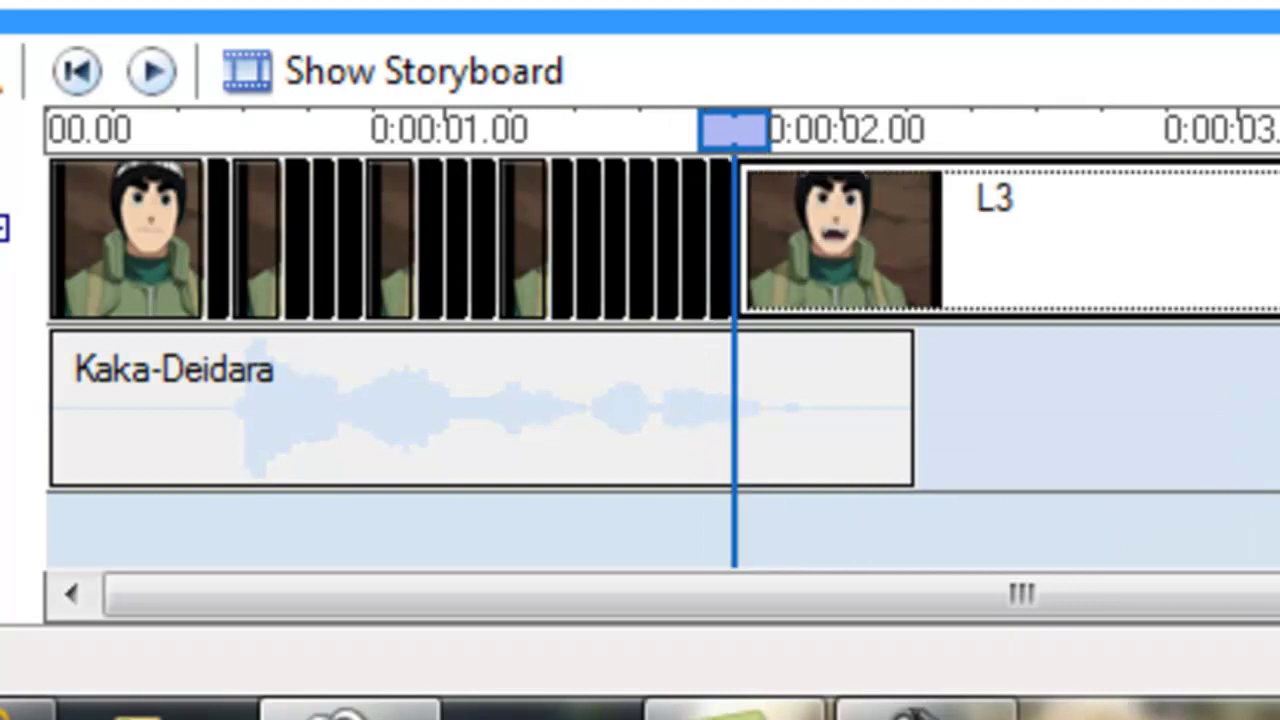
key("ctrl+z")
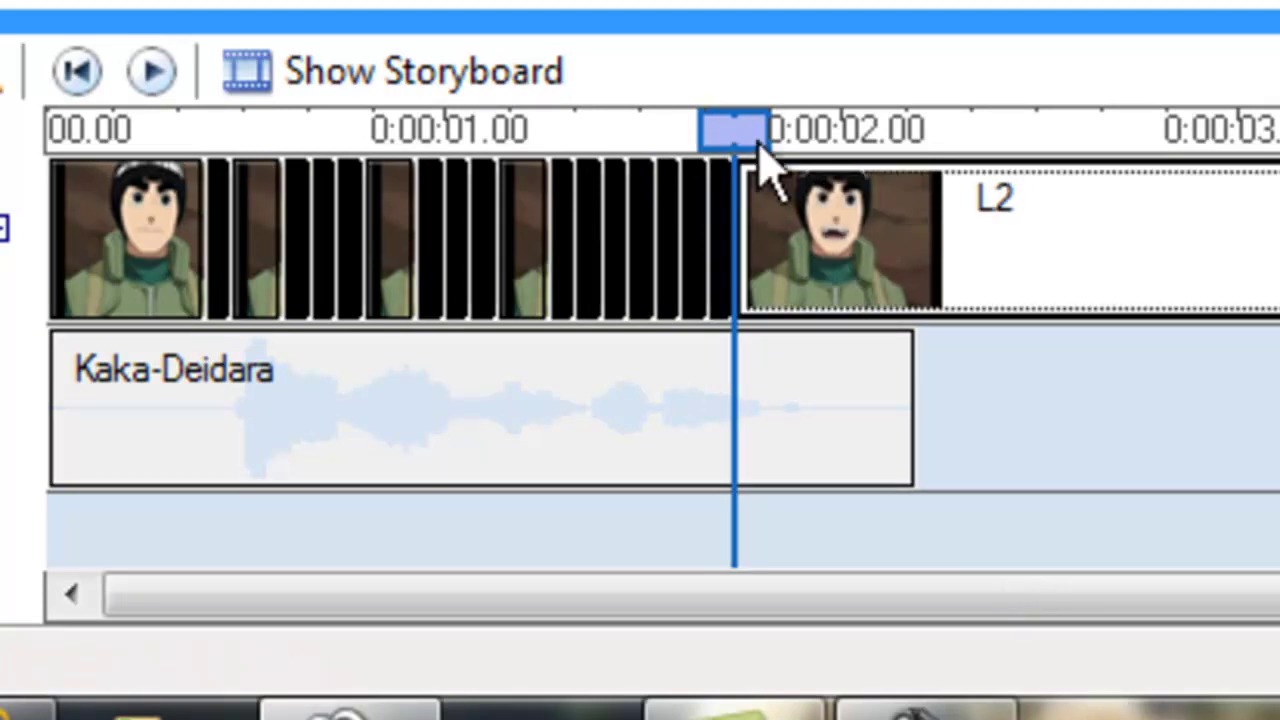
left_click_drag(737, 140, 783, 137)
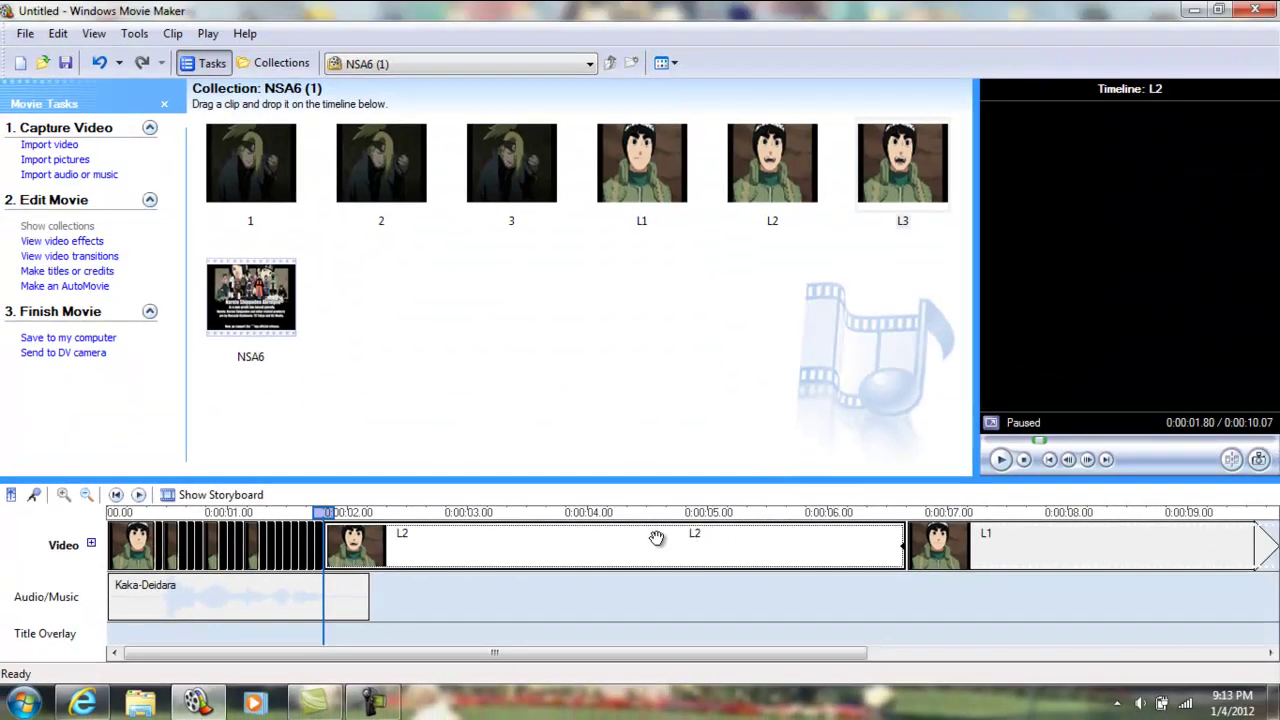
- Delete the long L2 clip and trim L1 so the video ends at 0:00:02.20 with the audio
right_click(827, 486)
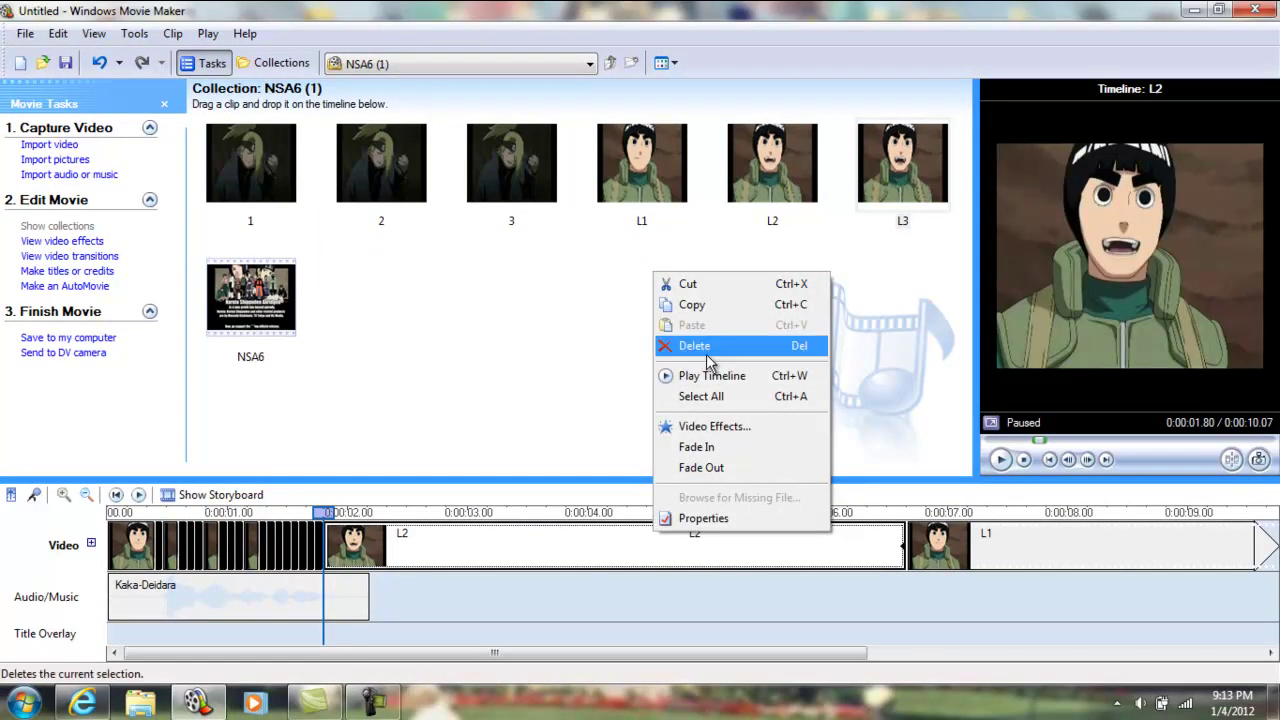
left_click(901, 243)
left_click_drag(722, 540, 367, 614)
left_click(363, 622)
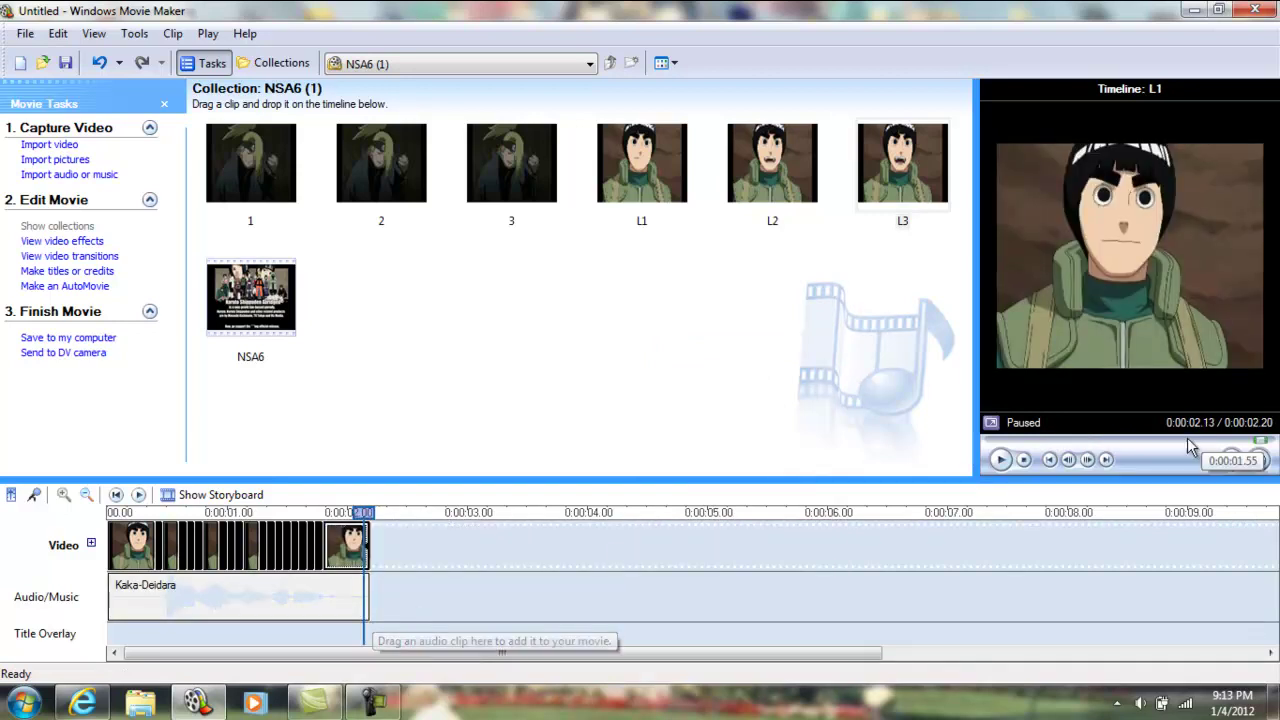